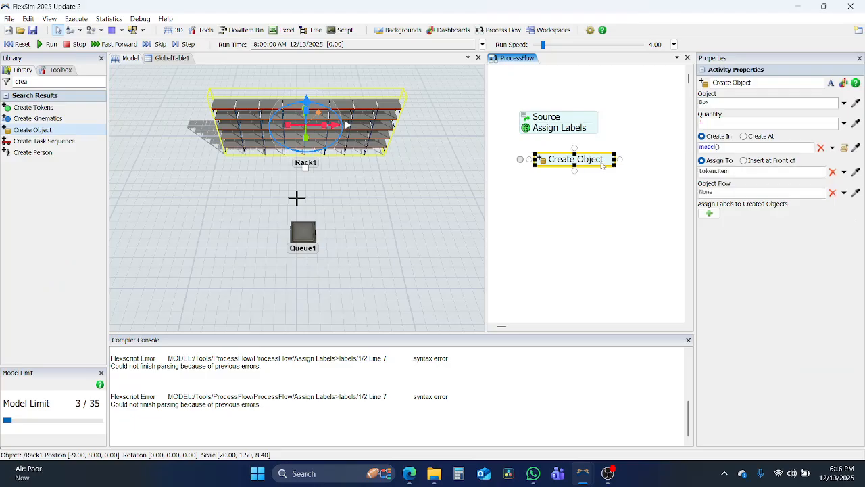
Step: Attach the Create Object activity beneath Assign Labels in the Source block and rename it "empty Pallet"
{"action": "left_click_drag", "start_coordinate": [534, 154], "coordinate": [522, 143]}
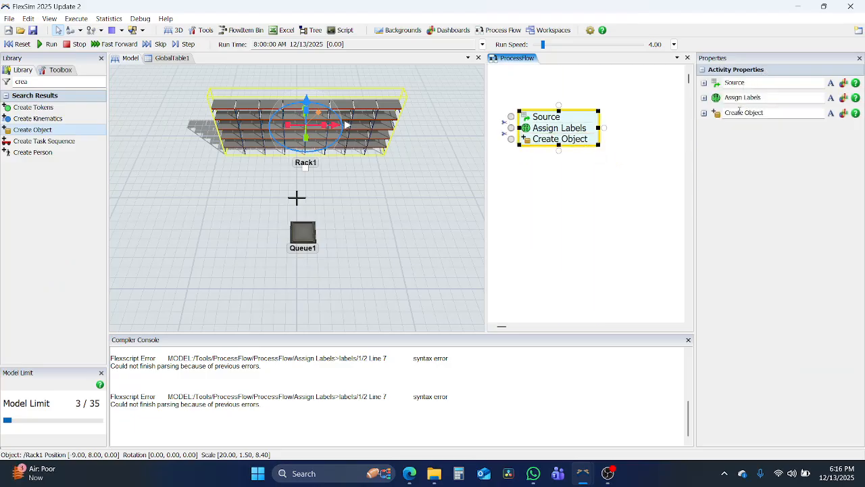
{"action": "double_click", "coordinate": [735, 113]}
{"action": "key", "text": "ctrl+a"}
{"action": "type", "text": "empt"}
{"action": "key", "text": "Return"}
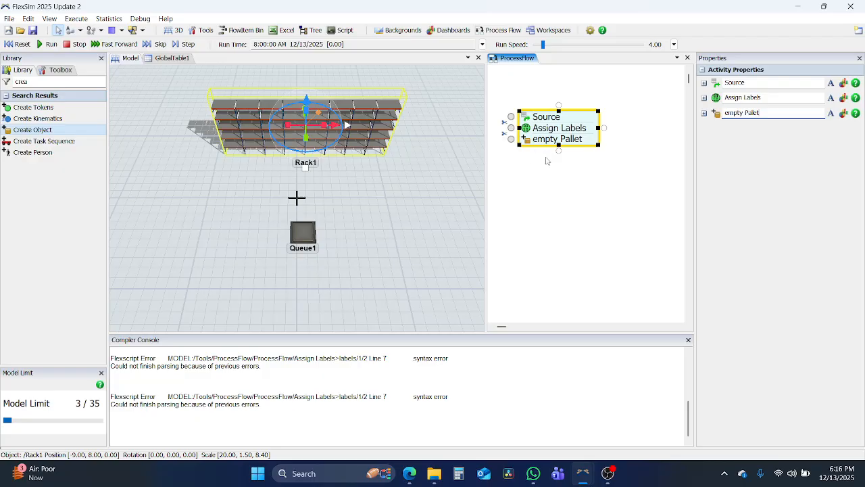
Step: Make the empty Pallet activity create a Pallet flowitem and assign it to token.Pallet
{"action": "left_click", "coordinate": [532, 142]}
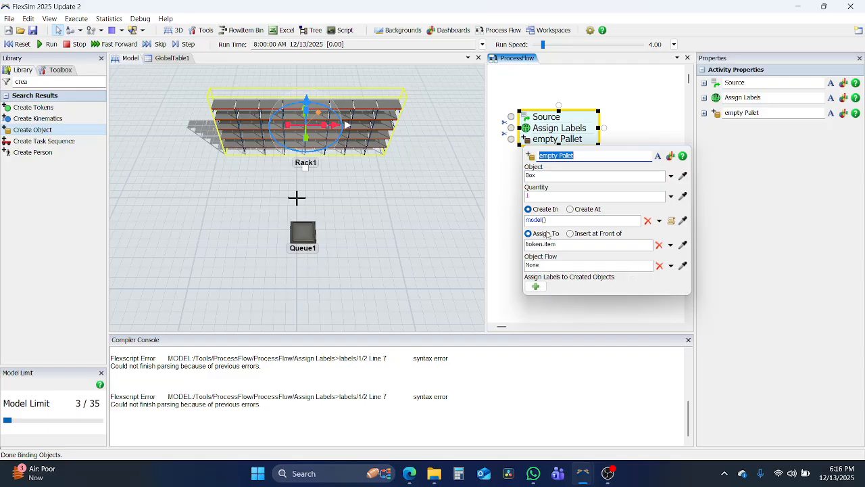
{"action": "left_click", "coordinate": [671, 177]}
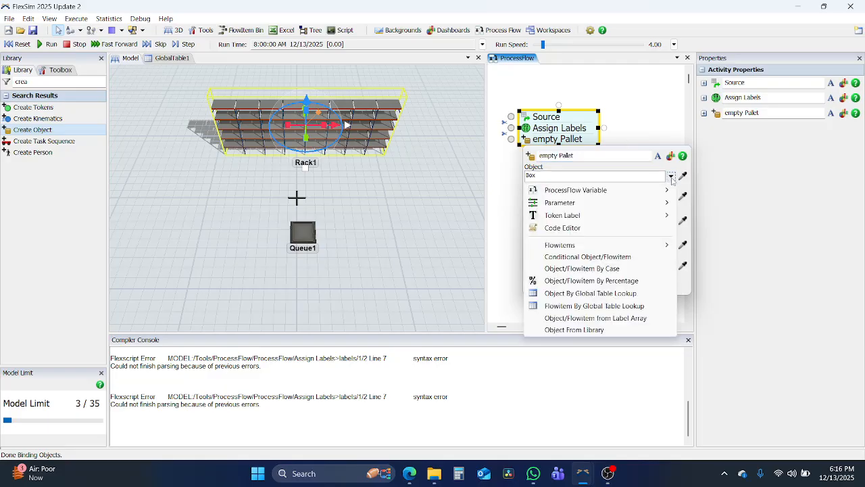
{"action": "mouse_move", "coordinate": [605, 247]}
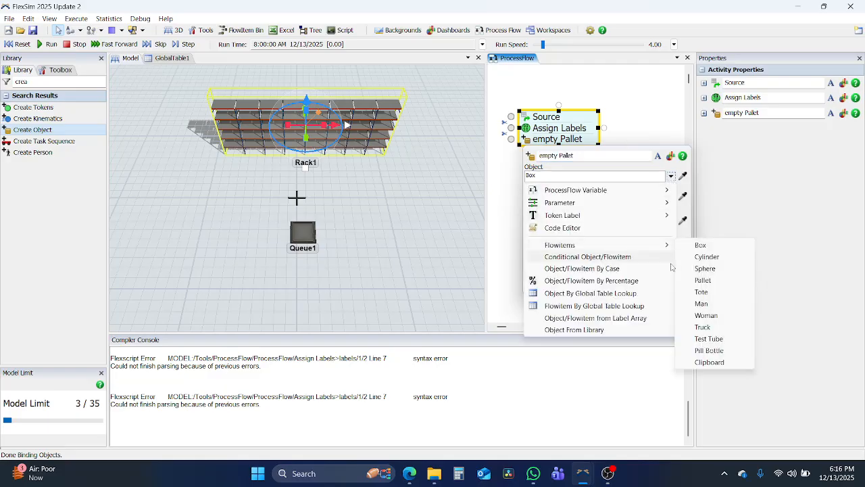
{"action": "left_click", "coordinate": [711, 281]}
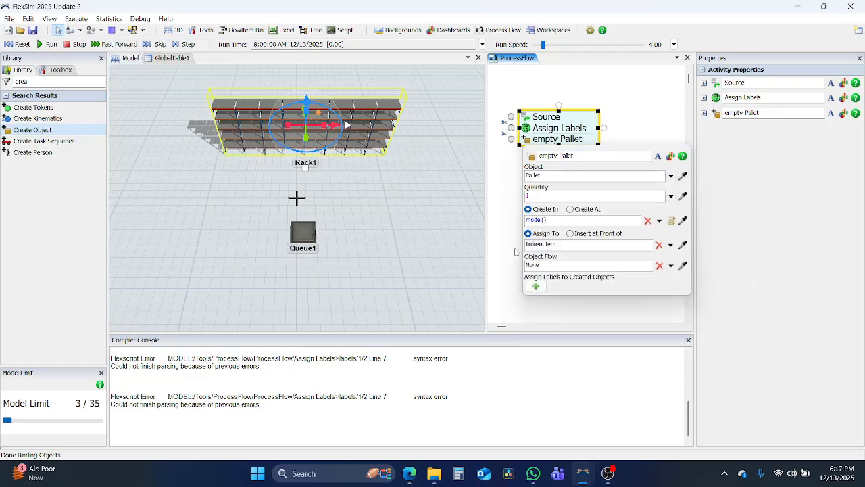
{"action": "left_click", "coordinate": [564, 247]}
{"action": "double_click", "coordinate": [564, 247]}
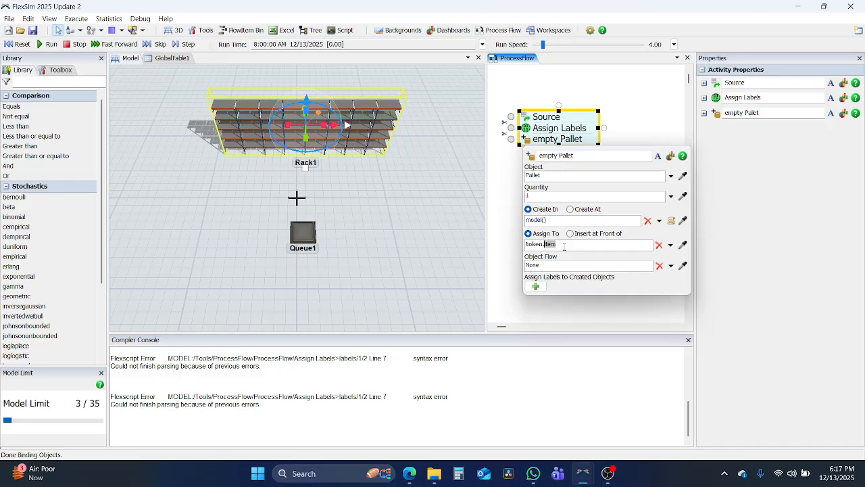
{"action": "type", "text": "Palle"}
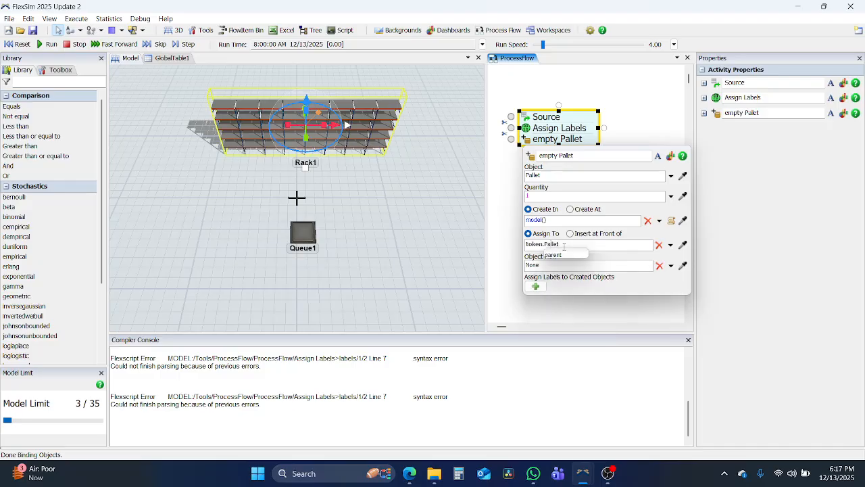
Step: Add a label named RackID_Pallet with the value token.RackID to the created pallet
{"action": "left_click", "coordinate": [535, 287]}
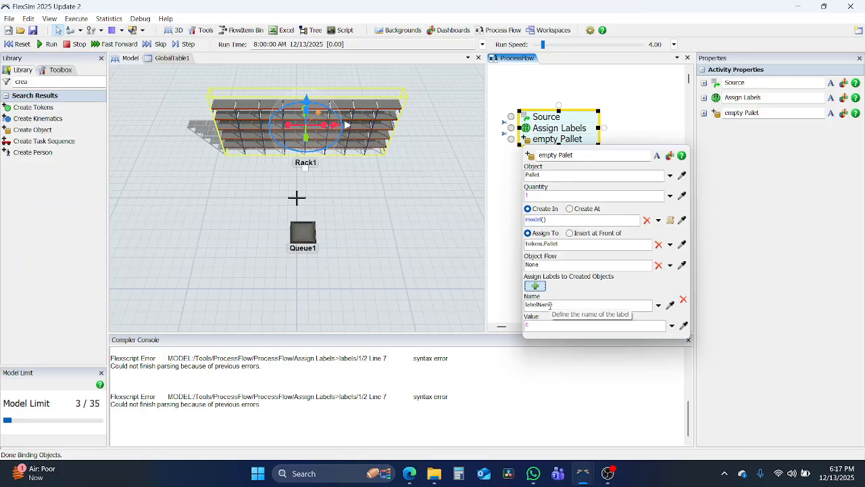
{"action": "left_click", "coordinate": [550, 306]}
{"action": "type", "text": "RackID"}
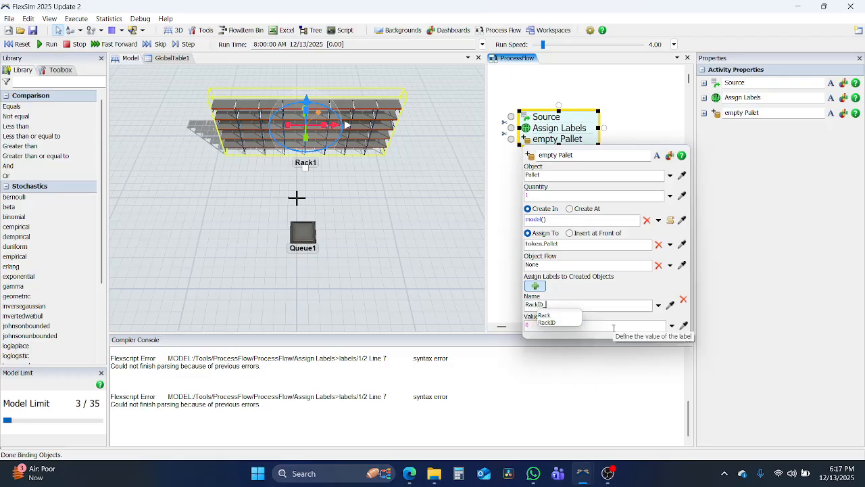
{"action": "type", "text": "_Pallet"}
{"action": "left_click", "coordinate": [614, 327]}
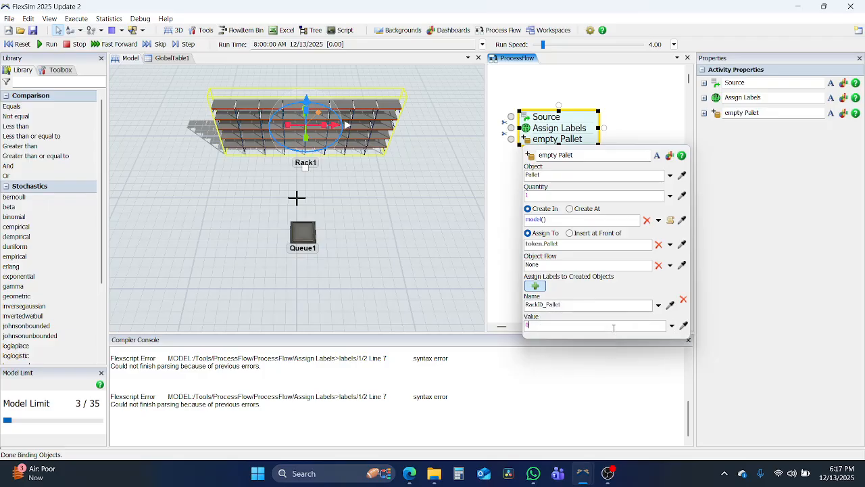
{"action": "type", "text": "token."}
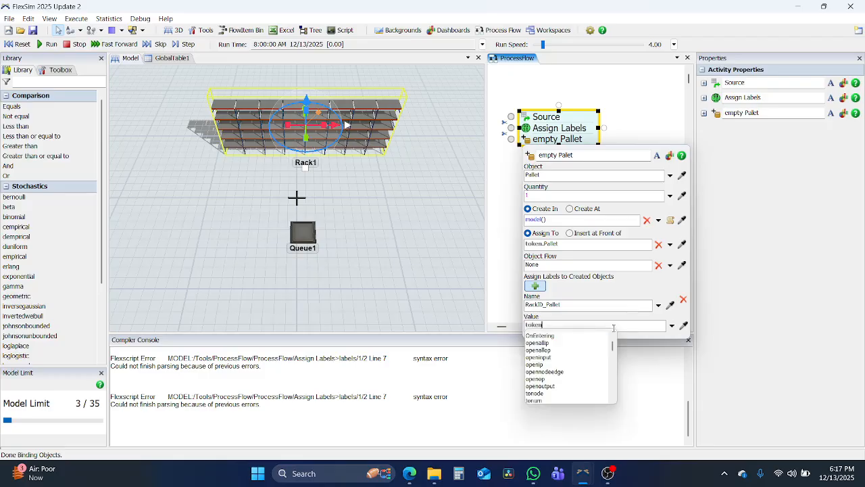
{"action": "type", "text": "Rack"}
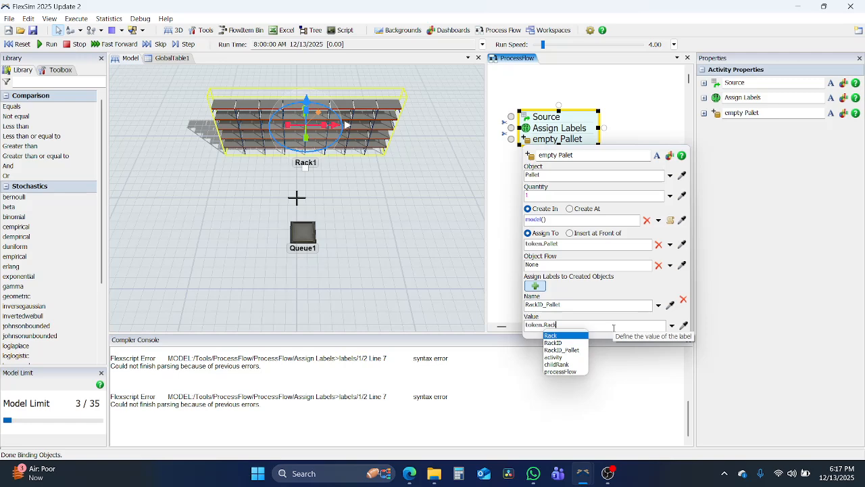
{"action": "key", "text": "Escape"}
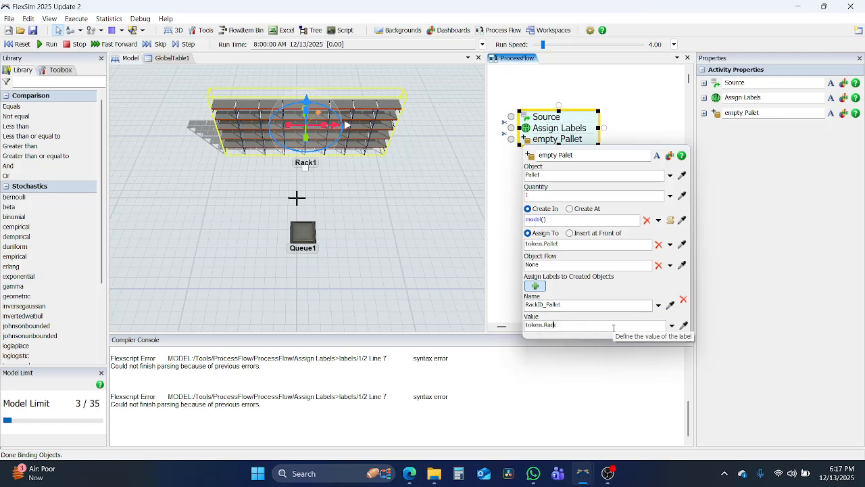
{"action": "type", "text": "I"}
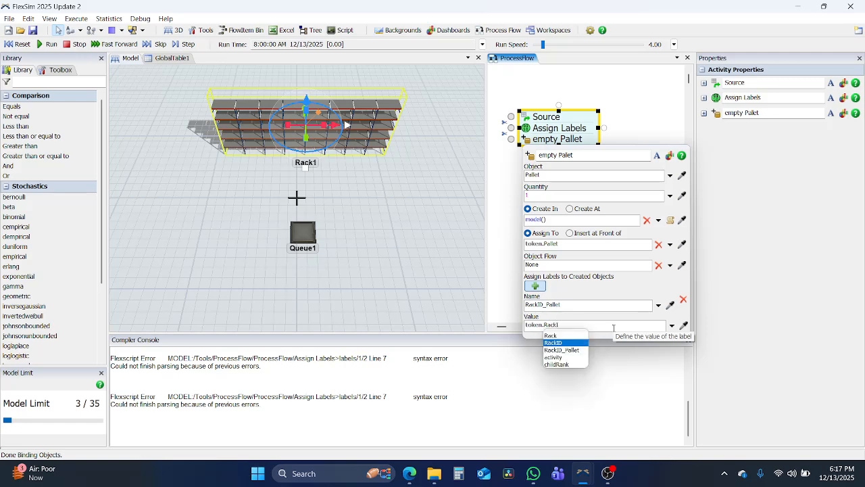
{"action": "key", "text": "Return"}
Step: Add a second label to the created pallet, named BayID_ with the value token.BayID
{"action": "left_click", "coordinate": [535, 285]}
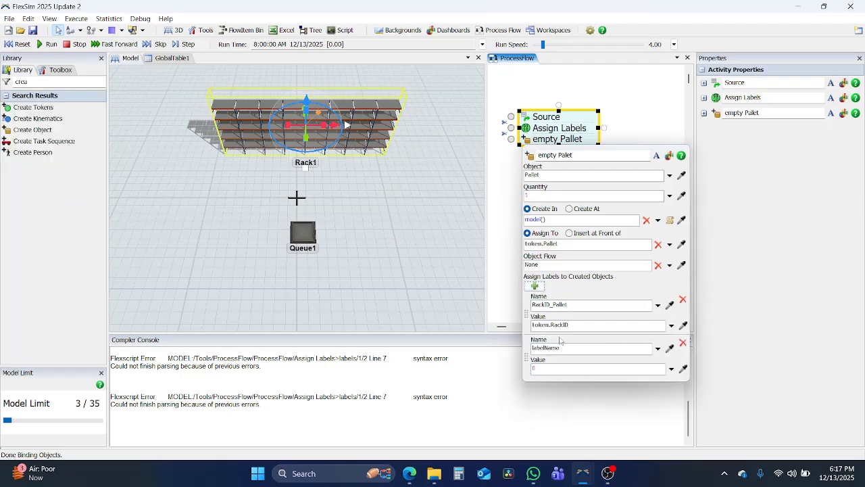
{"action": "left_click", "coordinate": [547, 349]}
{"action": "type", "text": "BayID_"}
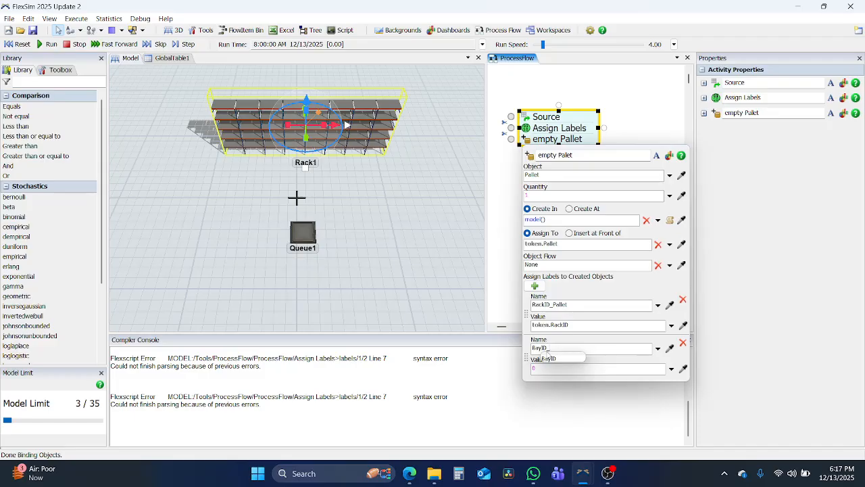
{"action": "left_click", "coordinate": [595, 370]}
{"action": "type", "text": "token.b"}
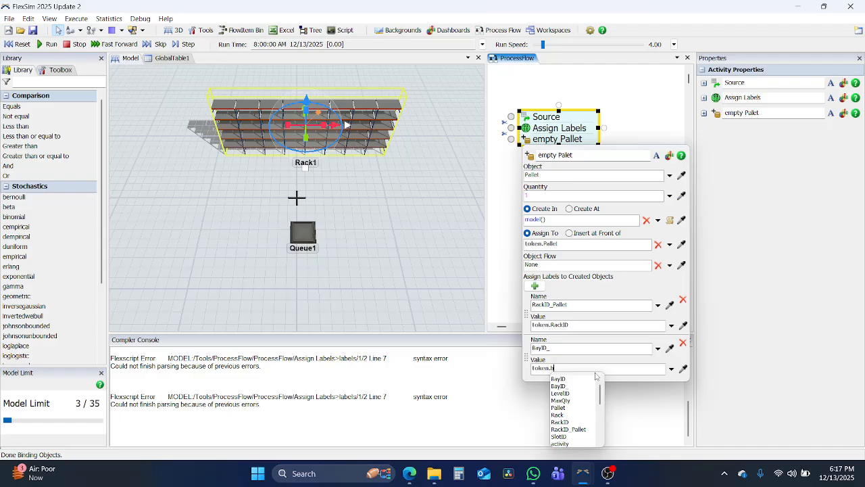
{"action": "left_click", "coordinate": [582, 378]}
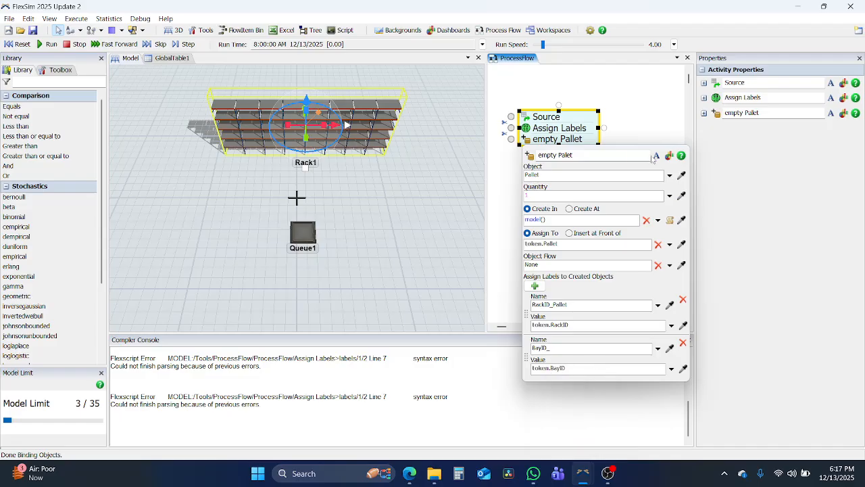
Step: Add a third label to the created pallet and name it LevelID_Pallet
{"action": "left_click", "coordinate": [541, 287]}
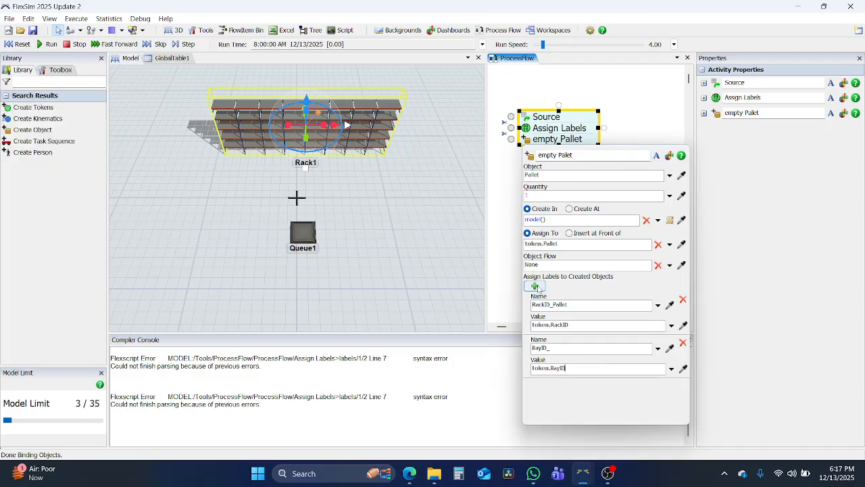
{"action": "double_click", "coordinate": [562, 390]}
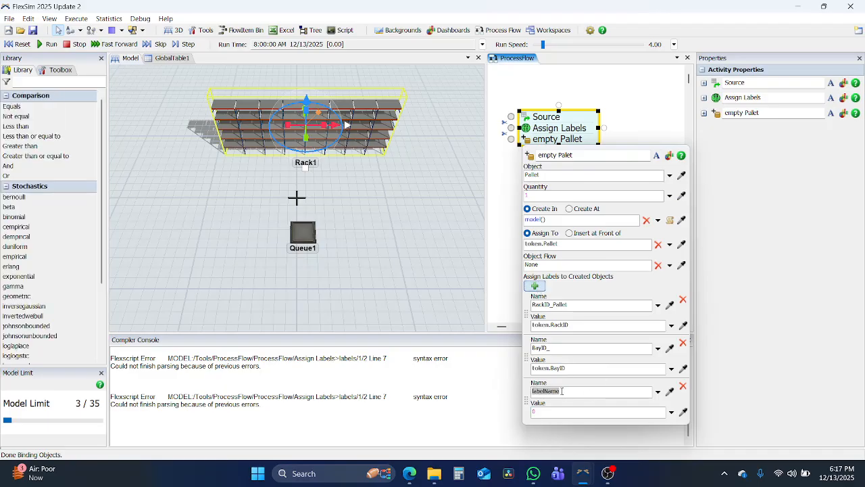
{"action": "type", "text": "L"}
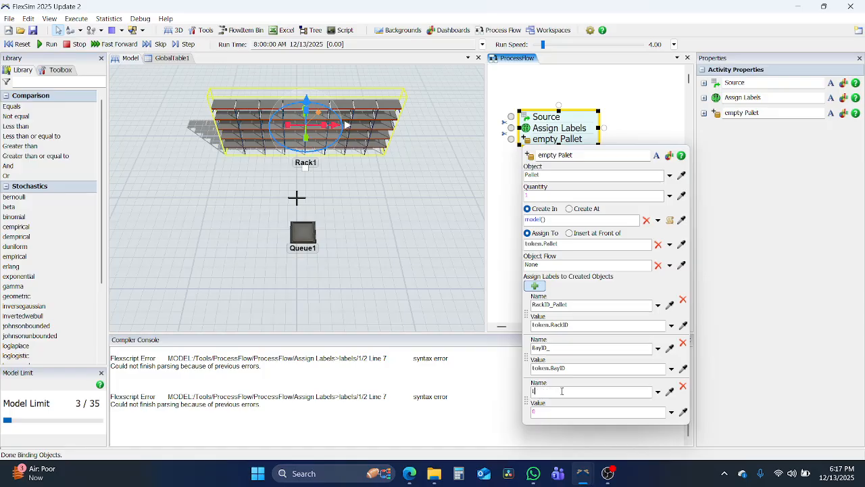
{"action": "type", "text": "evelID_"}
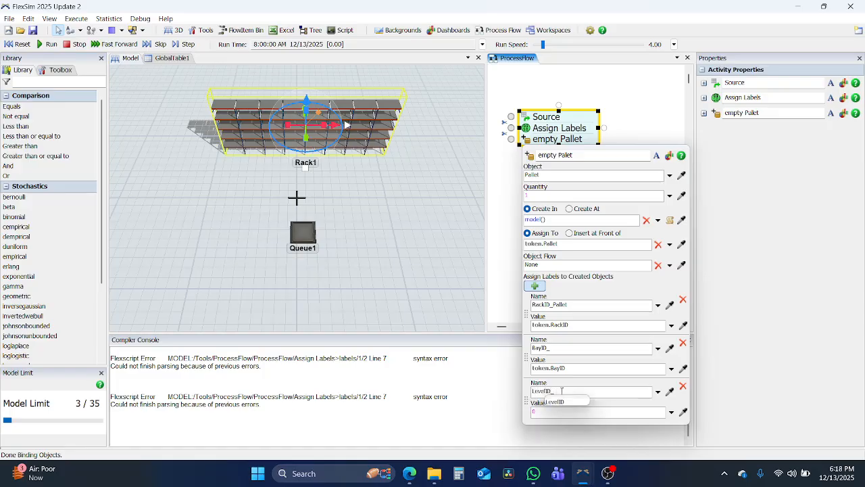
{"action": "type", "text": "Pallet"}
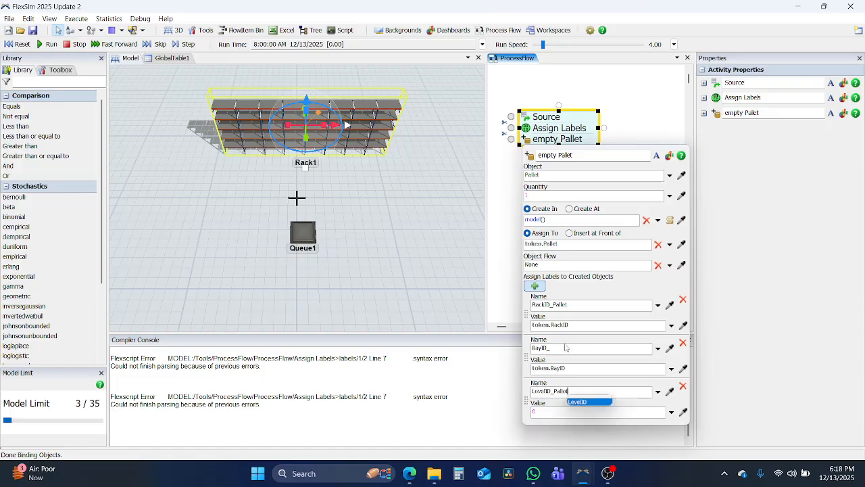
Step: Complete the second label's name so it reads BayID_Pallet
{"action": "left_click", "coordinate": [560, 348]}
{"action": "type", "text": "P"}
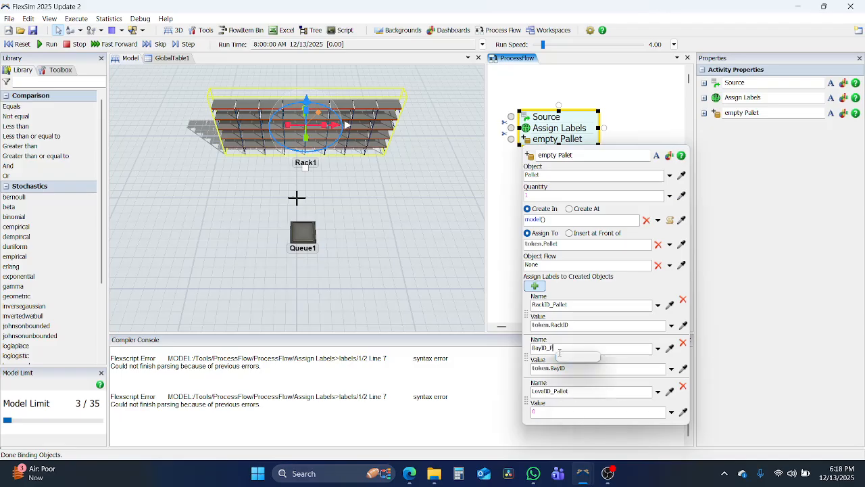
{"action": "type", "text": "allet"}
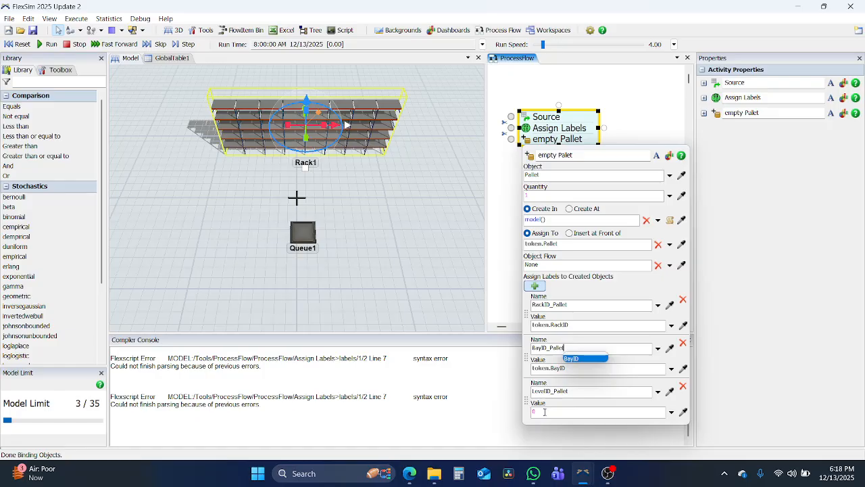
Step: Set the value of the LevelID_Pallet label to token.LevelID
{"action": "left_click", "coordinate": [544, 412]}
{"action": "type", "text": "token."}
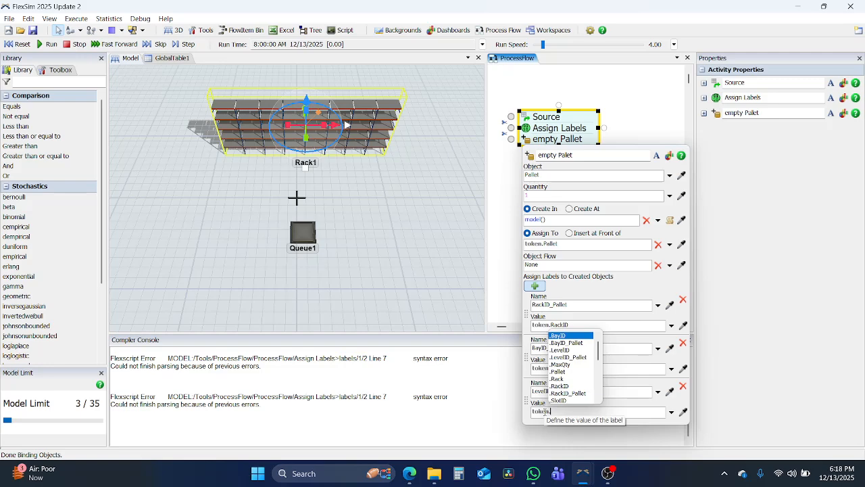
{"action": "type", "text": "Level"}
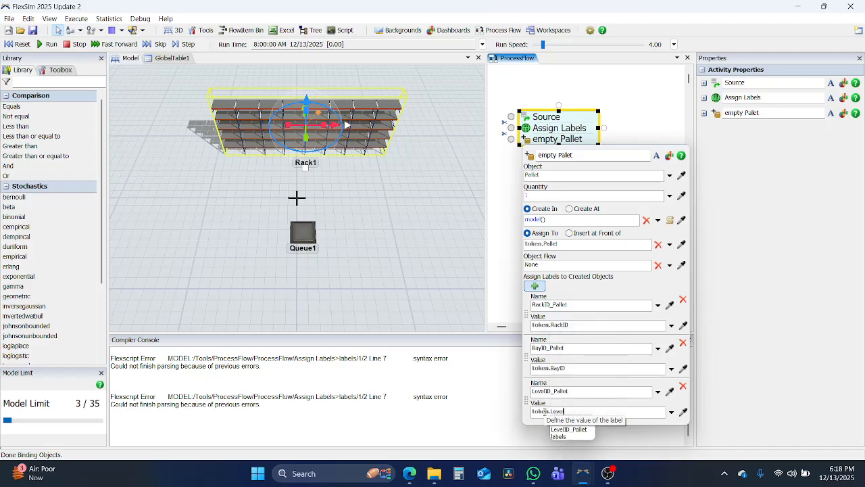
{"action": "key", "text": "BackSpace"}
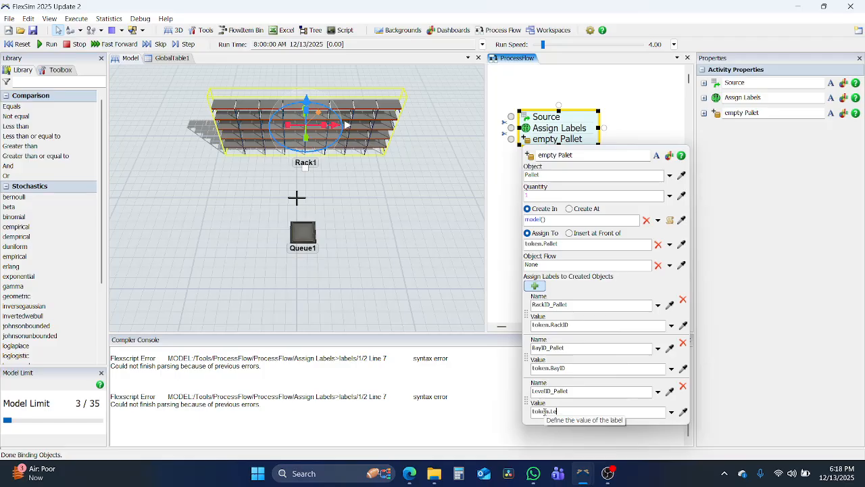
{"action": "type", "text": "Leve"}
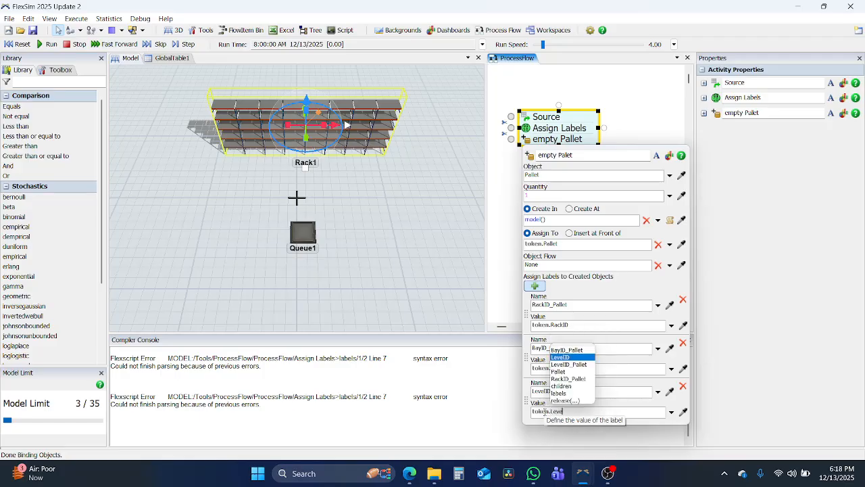
{"action": "key", "text": "Return"}
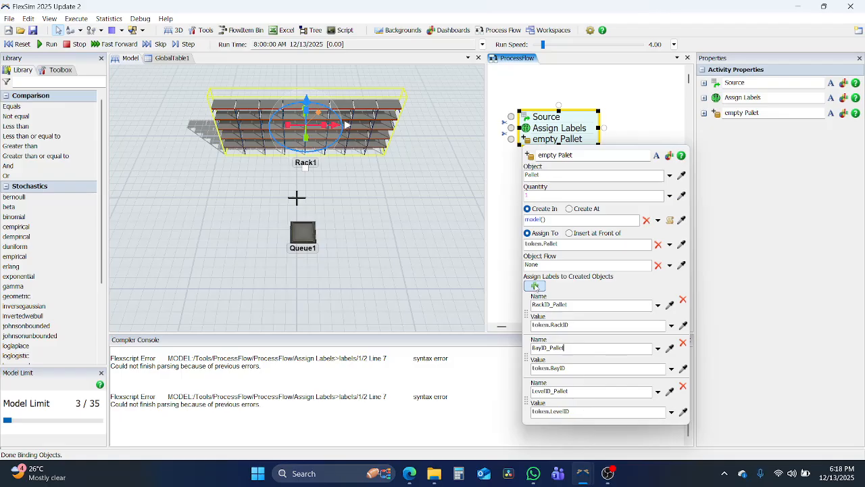
Step: Add a fourth label to the created pallet, named SlotID_Pallet with the value token.SlotID
{"action": "left_click", "coordinate": [535, 287]}
{"action": "left_click", "coordinate": [556, 423]}
{"action": "type", "text": "S"}
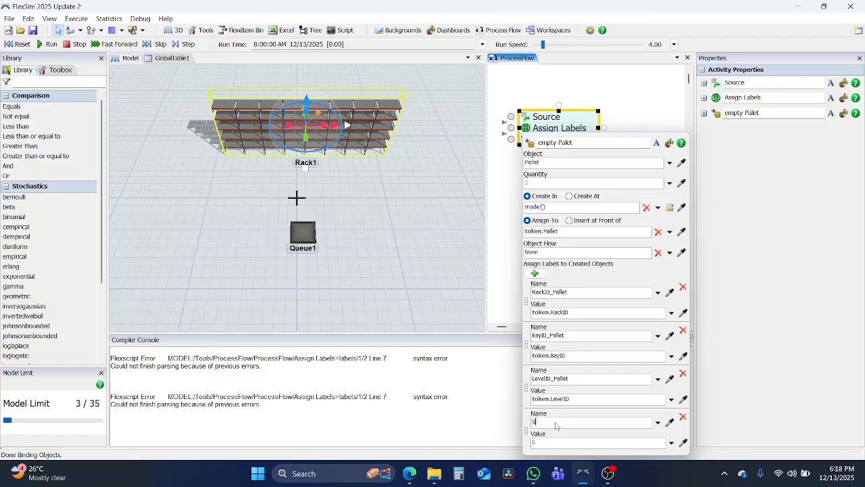
{"action": "type", "text": "lotID_P"}
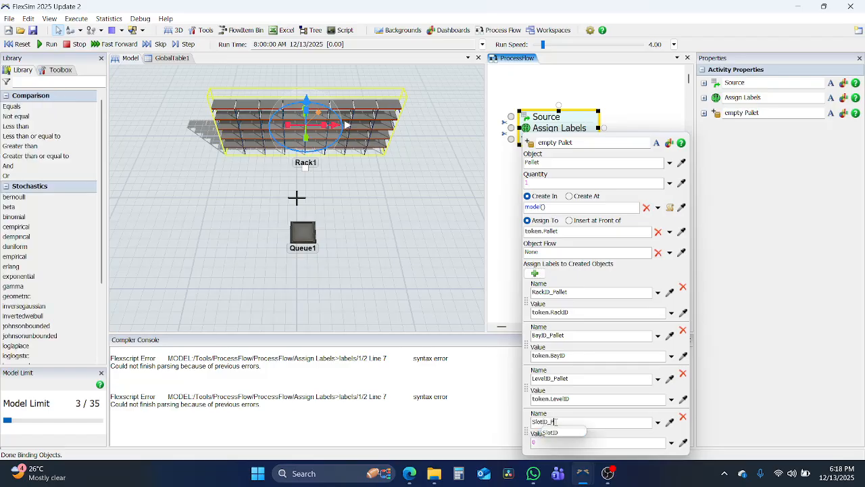
{"action": "type", "text": "allet"}
{"action": "left_click", "coordinate": [544, 443]}
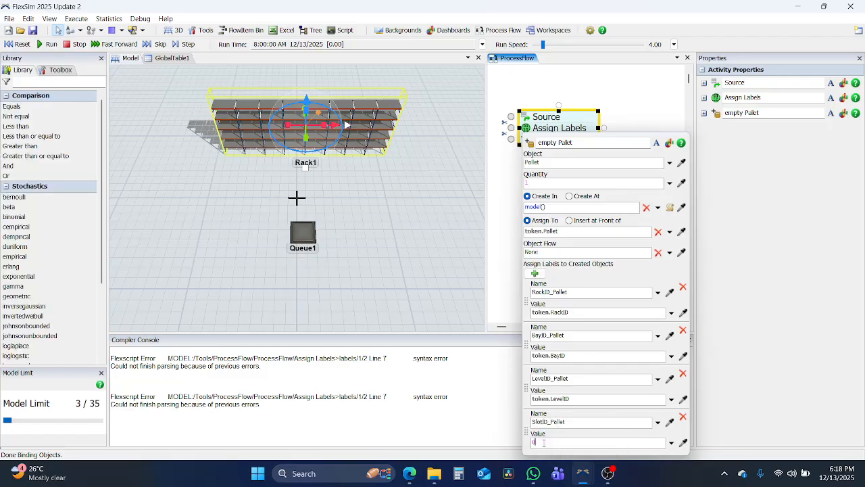
{"action": "type", "text": "token.slot"}
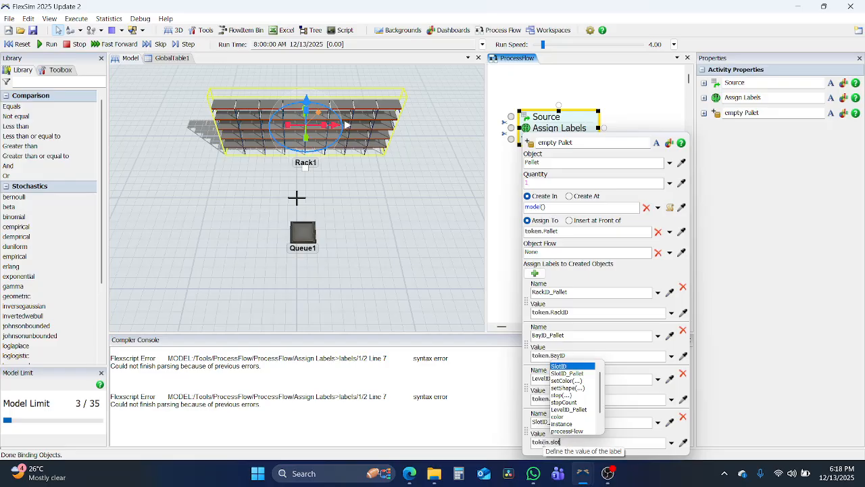
{"action": "key", "text": "Return"}
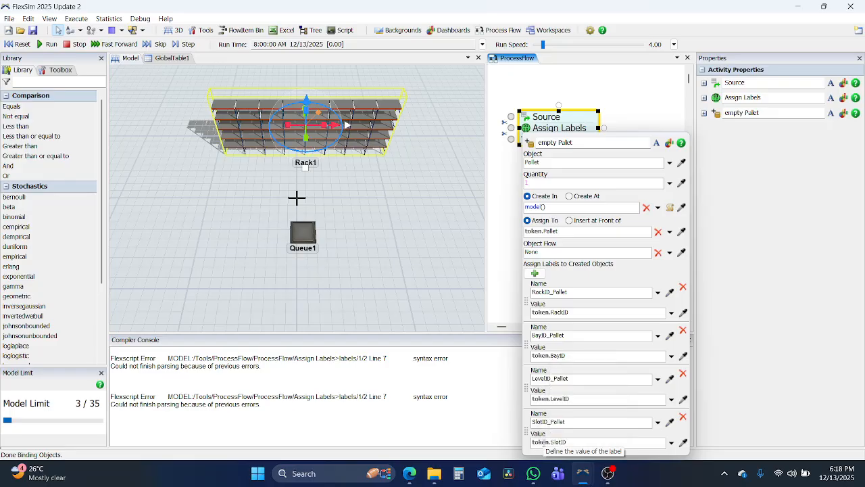
Step: Add a fifth label to the created pallet, named Rack_Pallet with the value token.Rack, and close the activity's properties
{"action": "left_click", "coordinate": [535, 273]}
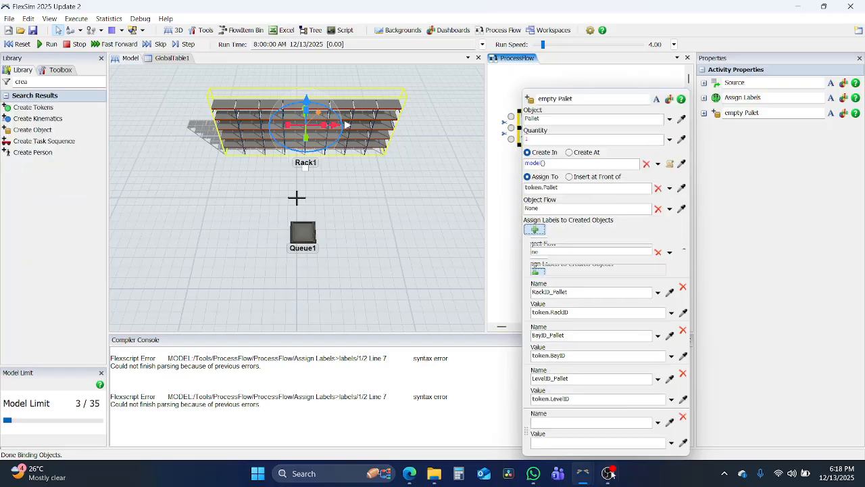
{"action": "double_click", "coordinate": [560, 422]}
{"action": "type", "text": "R"}
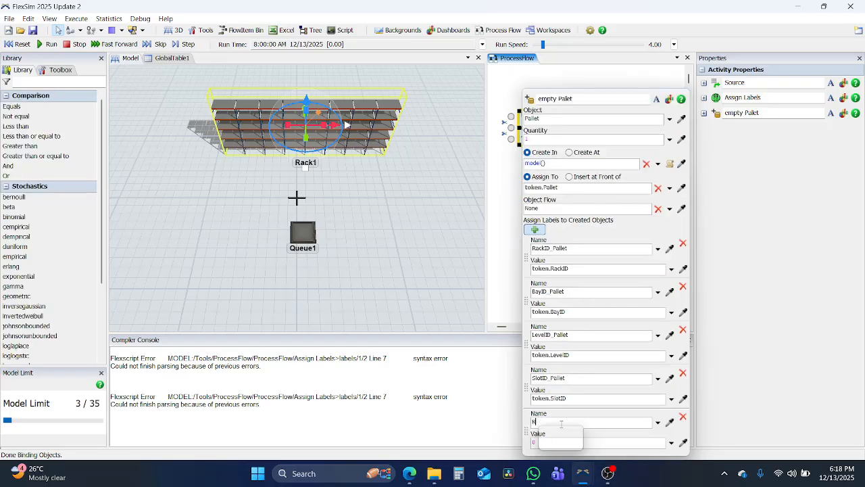
{"action": "type", "text": "ack_Pallet"}
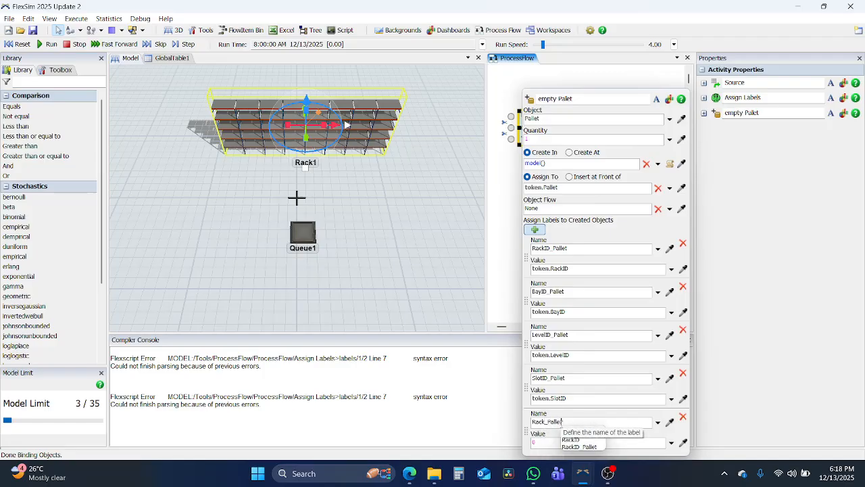
{"action": "left_click", "coordinate": [553, 440]}
{"action": "type", "text": "to"}
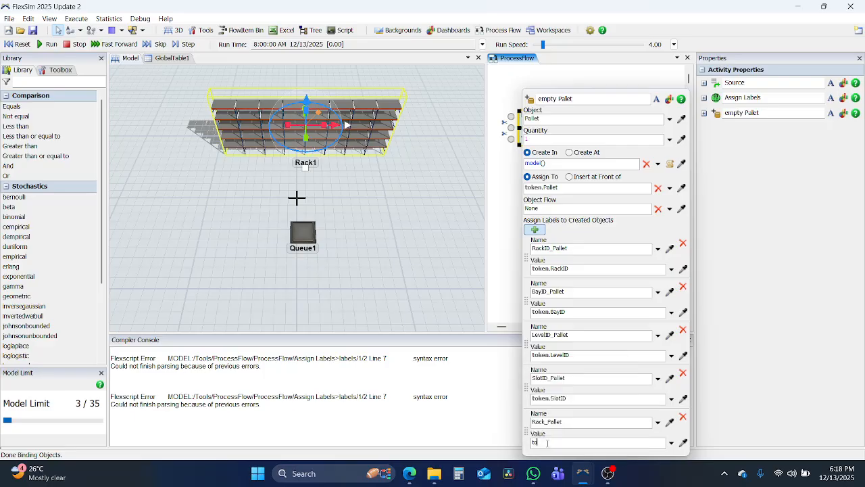
{"action": "type", "text": "ken.Rac"}
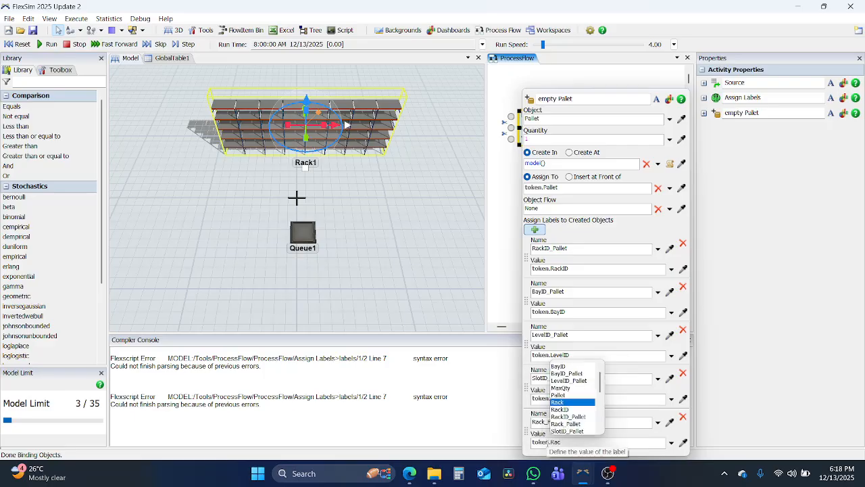
{"action": "key", "text": "Return"}
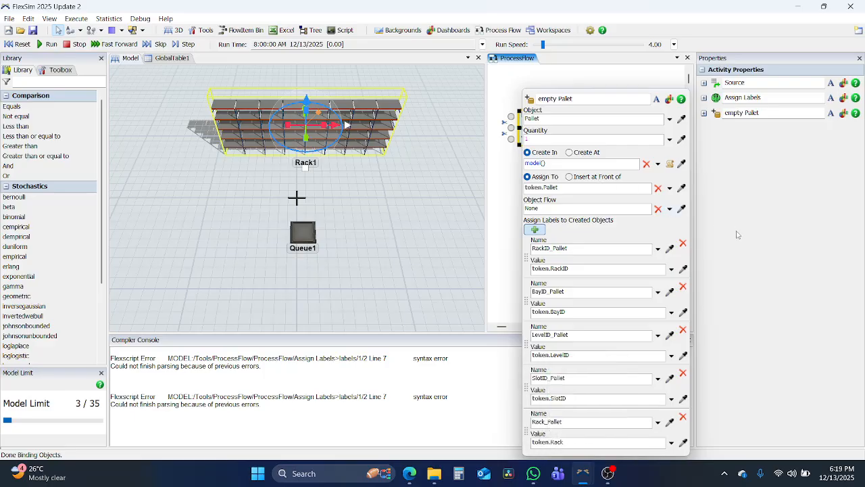
{"action": "type", "text": "crea"}
{"action": "left_click", "coordinate": [495, 233]}
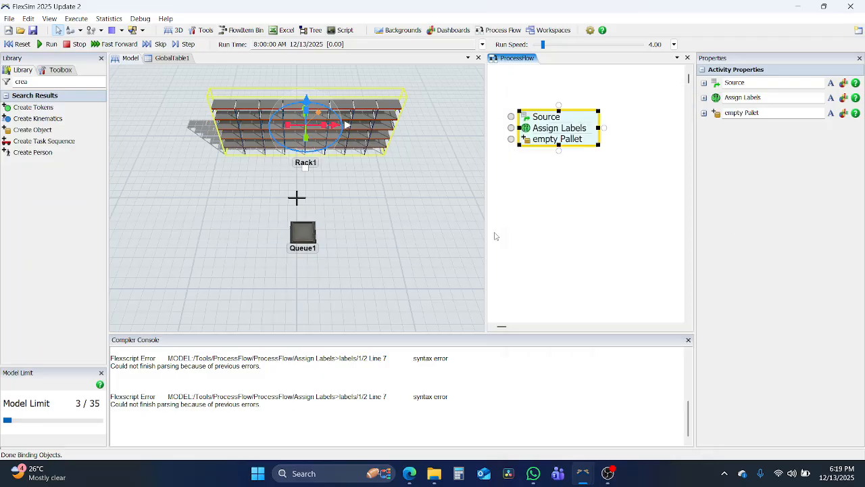
{"action": "left_click", "coordinate": [508, 198]}
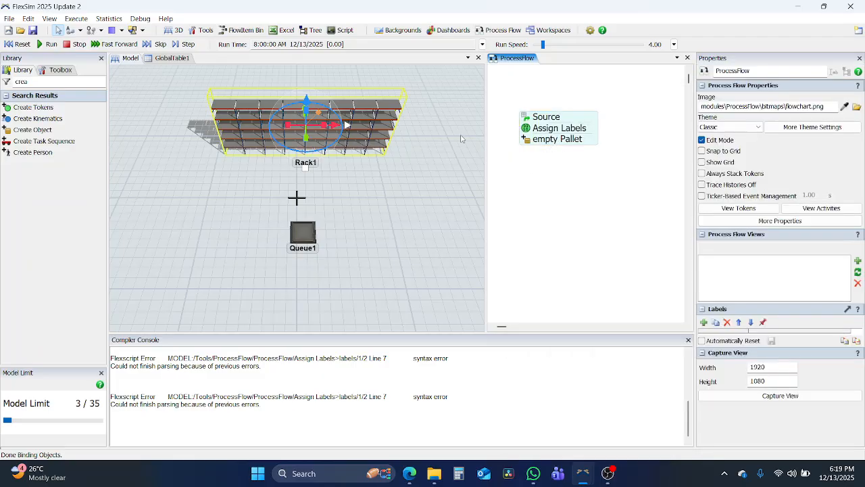
Step: Run the model to inspect the created pallets near the origin, and reset it
{"action": "left_click", "coordinate": [48, 44]}
{"action": "scroll", "coordinate": [299, 203], "scroll_direction": "up", "scroll_amount": 5}
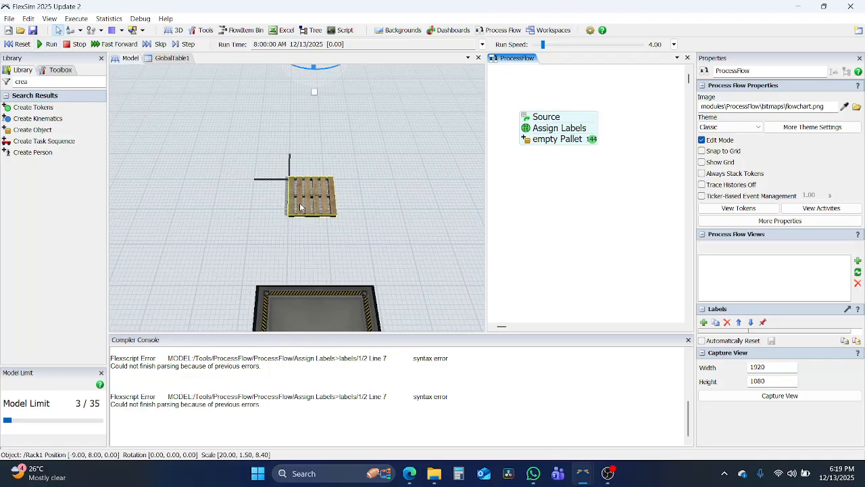
{"action": "scroll", "coordinate": [300, 203], "scroll_direction": "down", "scroll_amount": 5}
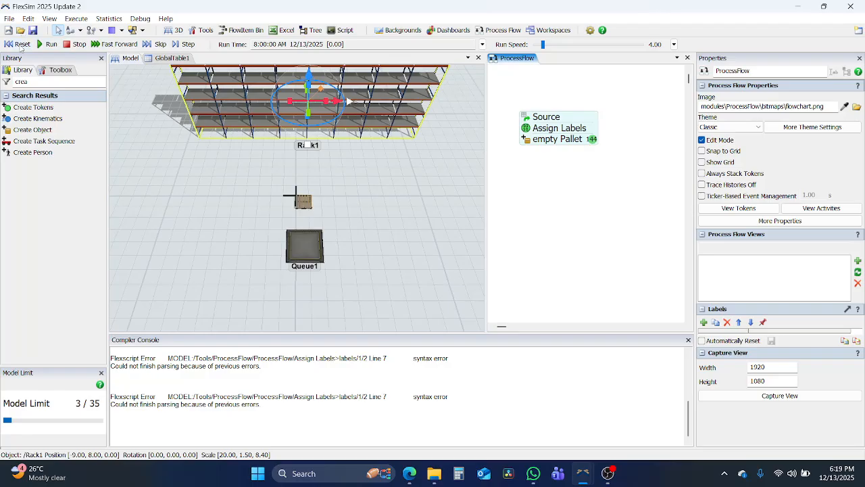
{"action": "left_click", "coordinate": [21, 45]}
Step: Add a Run Sub Flow activity to the process flow directly beneath empty Pallet
{"action": "double_click", "coordinate": [30, 82]}
{"action": "type", "text": "Run"}
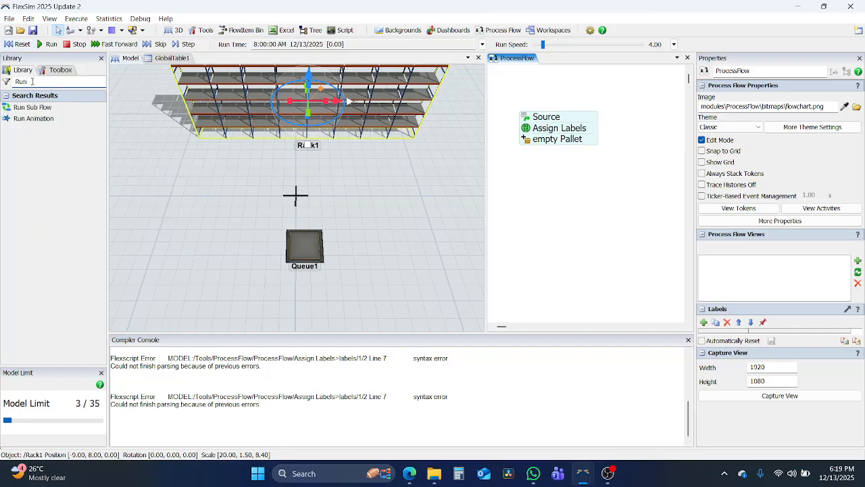
{"action": "left_click_drag", "start_coordinate": [32, 107], "coordinate": [558, 153]}
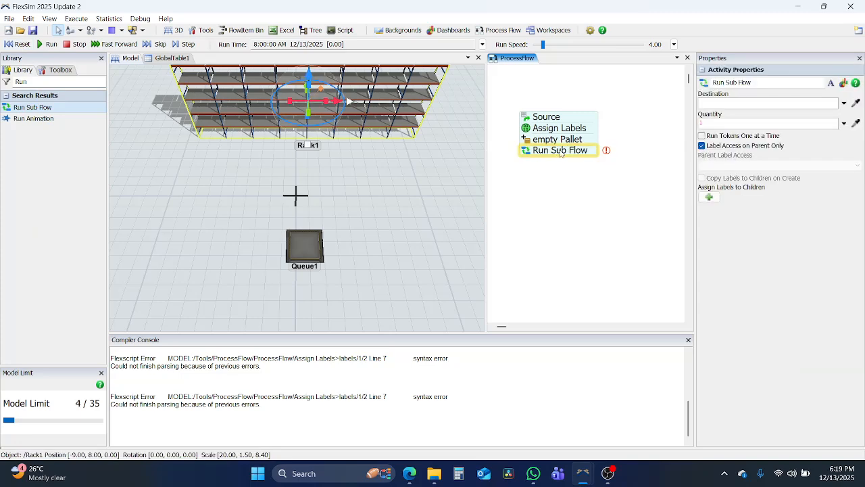
Step: Add a separate Start activity and place it beside the Run Sub Flow activity
{"action": "left_click", "coordinate": [44, 81]}
{"action": "key", "text": "ctrl+a"}
{"action": "type", "text": "start"}
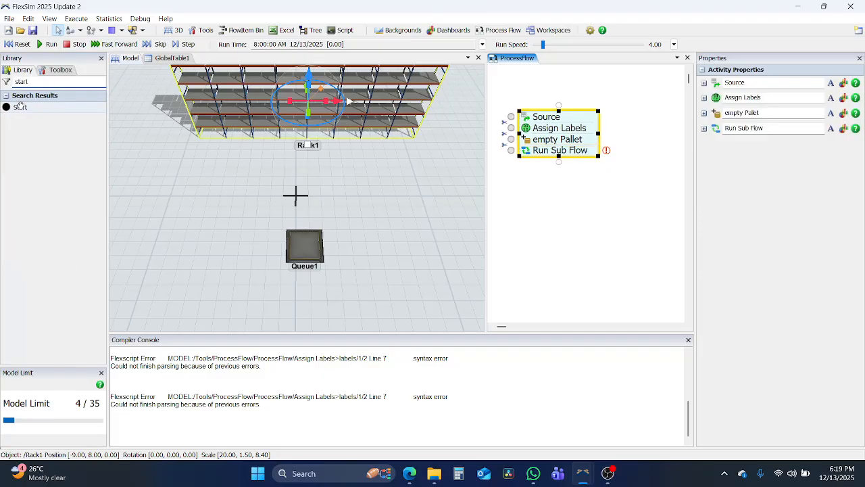
{"action": "left_click_drag", "start_coordinate": [20, 107], "coordinate": [637, 151]}
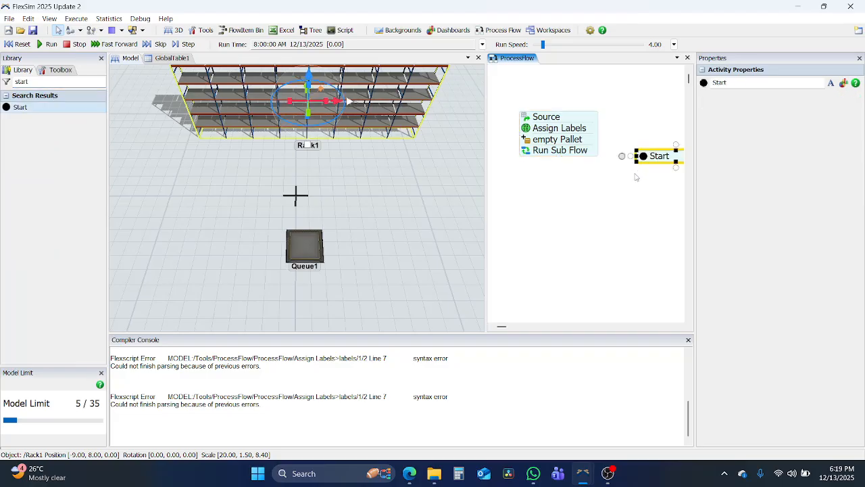
{"action": "scroll", "coordinate": [631, 174], "scroll_direction": "down", "scroll_amount": 2}
{"action": "left_click_drag", "start_coordinate": [647, 197], "coordinate": [628, 232]}
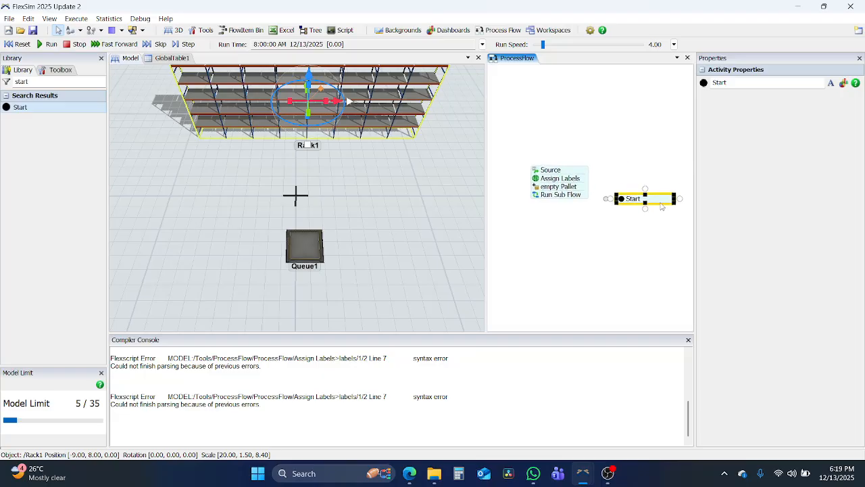
{"action": "left_click_drag", "start_coordinate": [662, 199], "coordinate": [654, 196]}
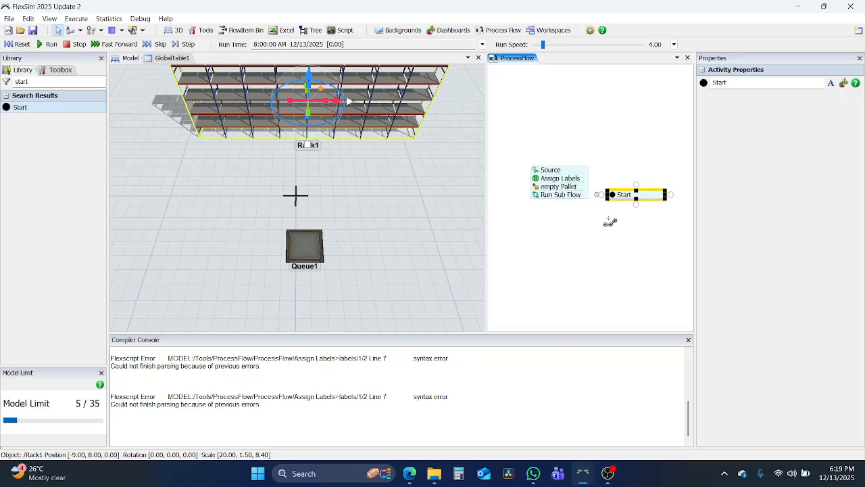
Step: Add a Create Object activity beneath Start and rename it Create Boxes
{"action": "double_click", "coordinate": [48, 82]}
{"action": "type", "text": "crea"}
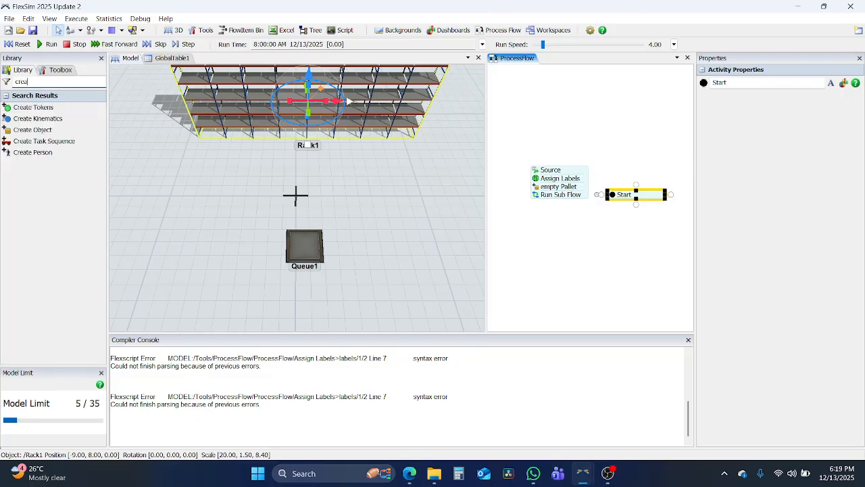
{"action": "left_click_drag", "start_coordinate": [37, 130], "coordinate": [628, 207]}
{"action": "double_click", "coordinate": [779, 100]}
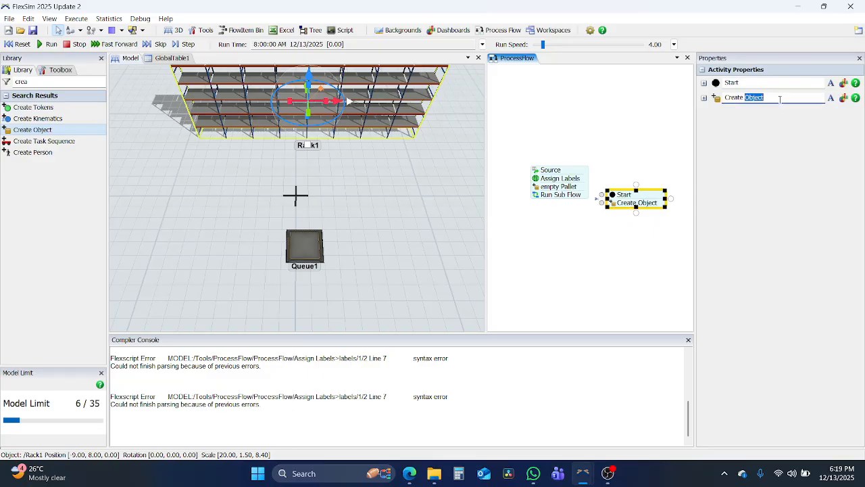
{"action": "type", "text": "Boxes"}
Step: Set the Create Boxes activity to create its boxes in token.Pallet
{"action": "double_click", "coordinate": [614, 203]}
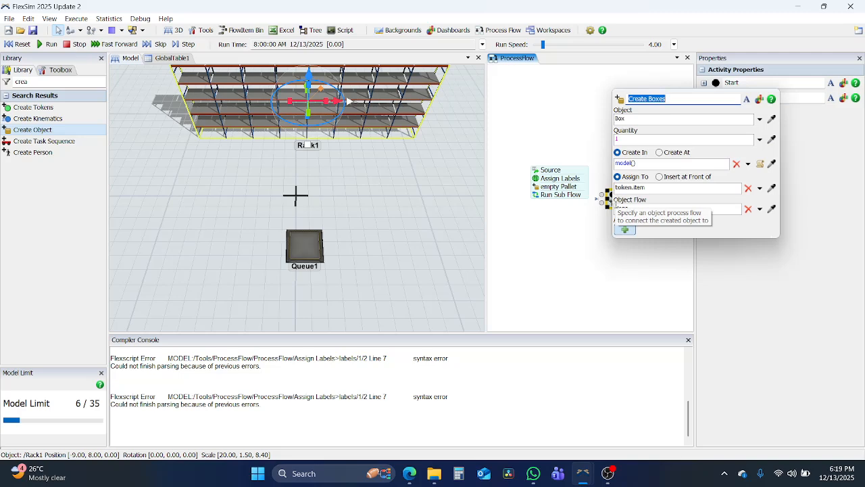
{"action": "left_click", "coordinate": [641, 163]}
{"action": "key", "text": "BackSpace"}
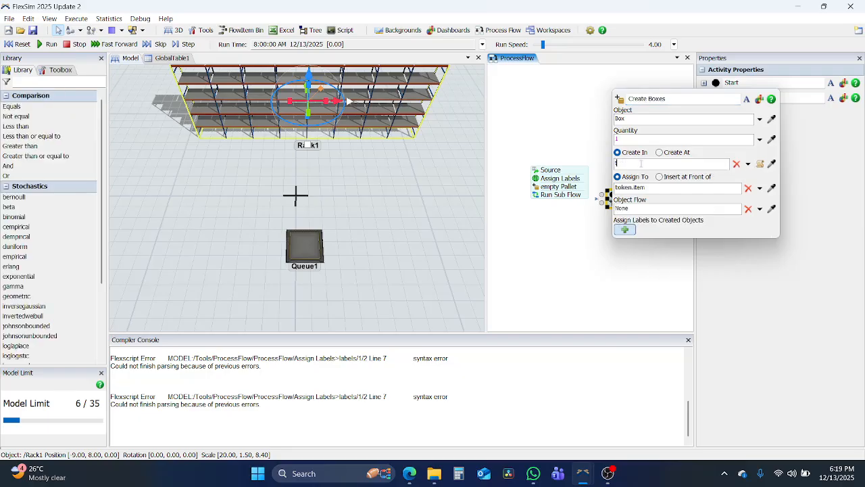
{"action": "type", "text": "token.Pa"}
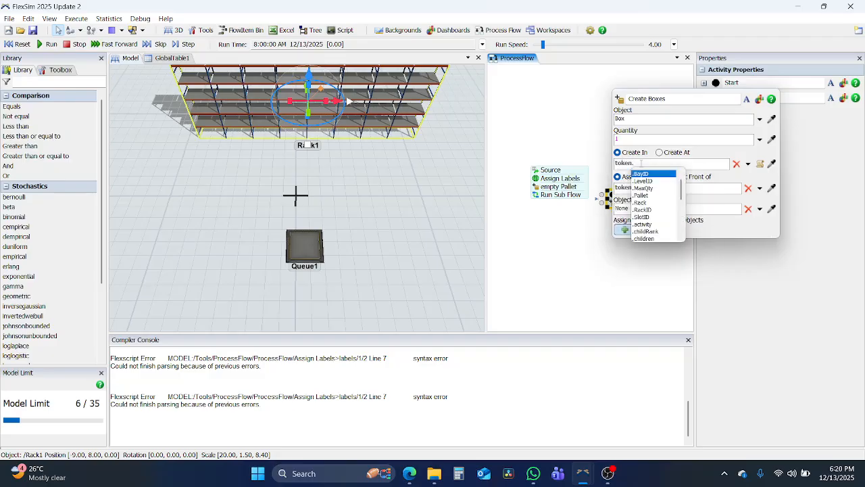
{"action": "type", "text": "llet"}
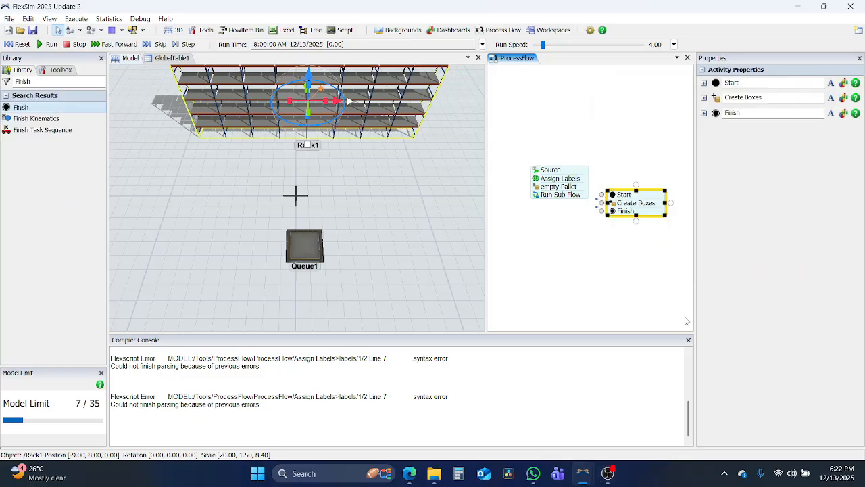
{"action": "left_click", "coordinate": [630, 276]}
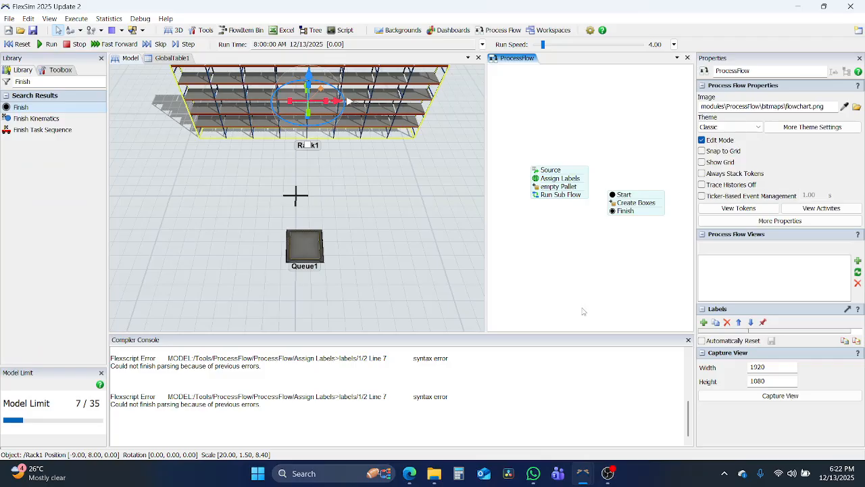
{"action": "left_click", "coordinate": [201, 180]}
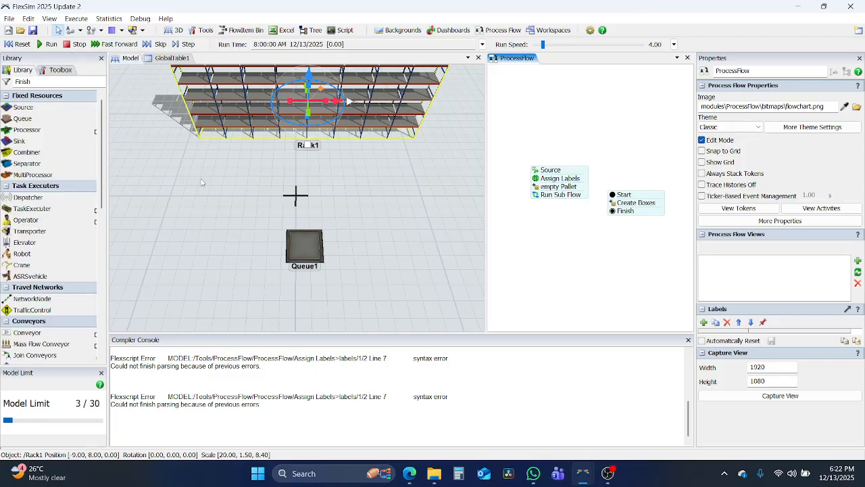
{"action": "left_click", "coordinate": [288, 199]}
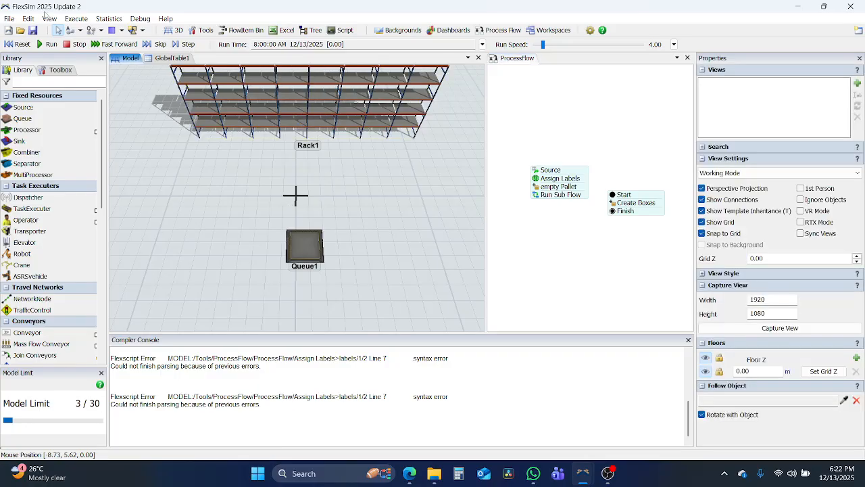
Step: Set the Run Sub Flow activity's destination to the Start activity and its quantity to token.MaxQty
{"action": "left_click", "coordinate": [539, 197]}
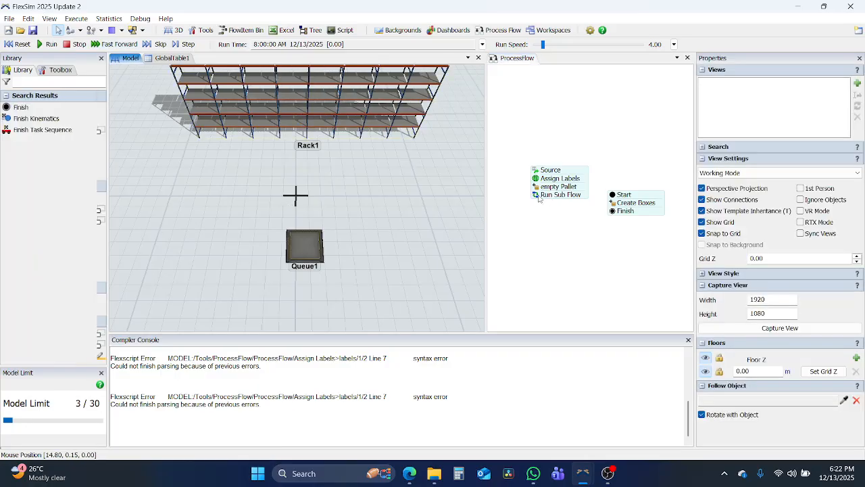
{"action": "double_click", "coordinate": [539, 196]}
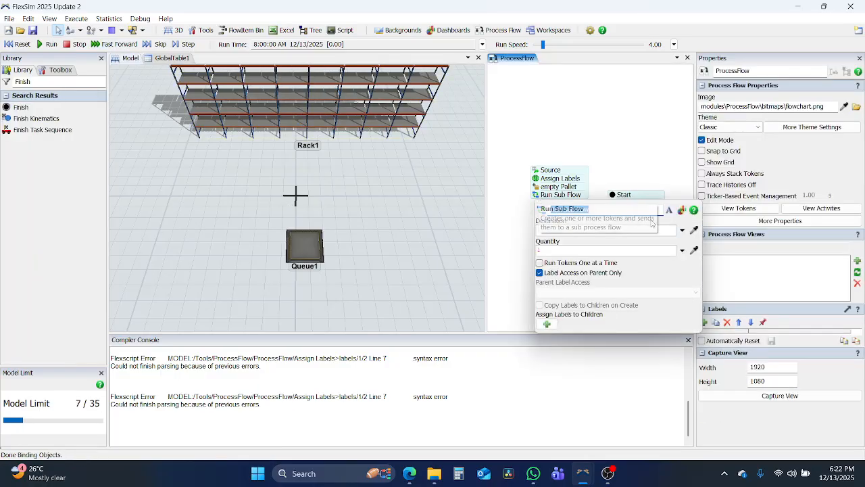
{"action": "left_click", "coordinate": [695, 232]}
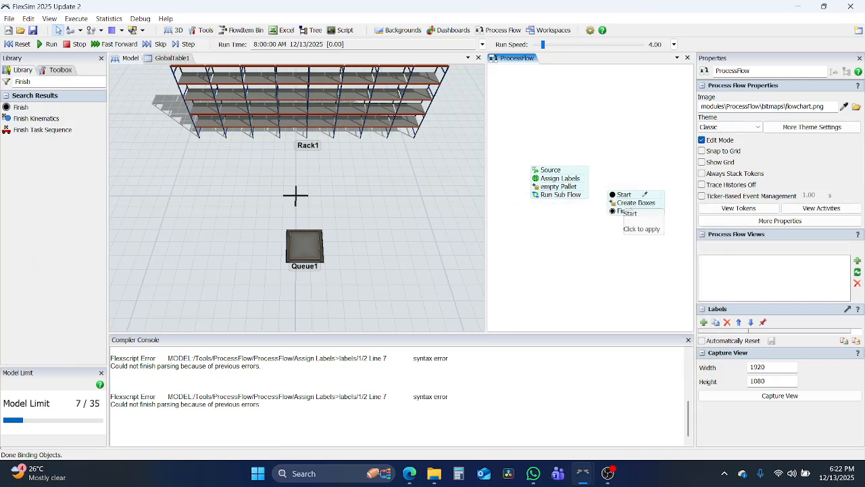
{"action": "left_click", "coordinate": [617, 196]}
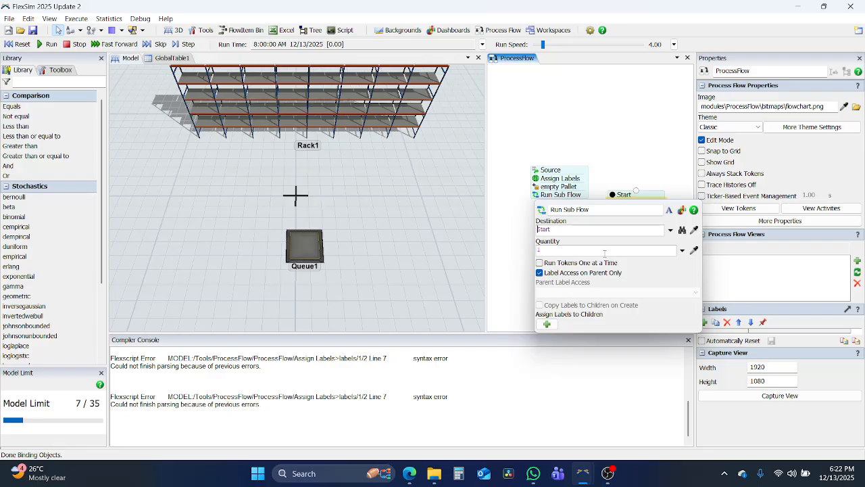
{"action": "left_click", "coordinate": [605, 252]}
{"action": "type", "text": "token.MaxQty"}
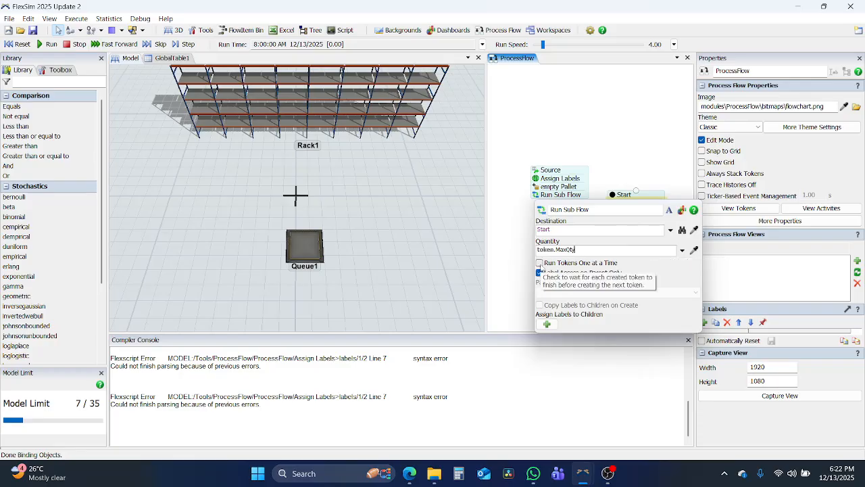
Step: Set the Run Sub Flow activity to run its tokens one at a time
{"action": "left_click", "coordinate": [540, 264]}
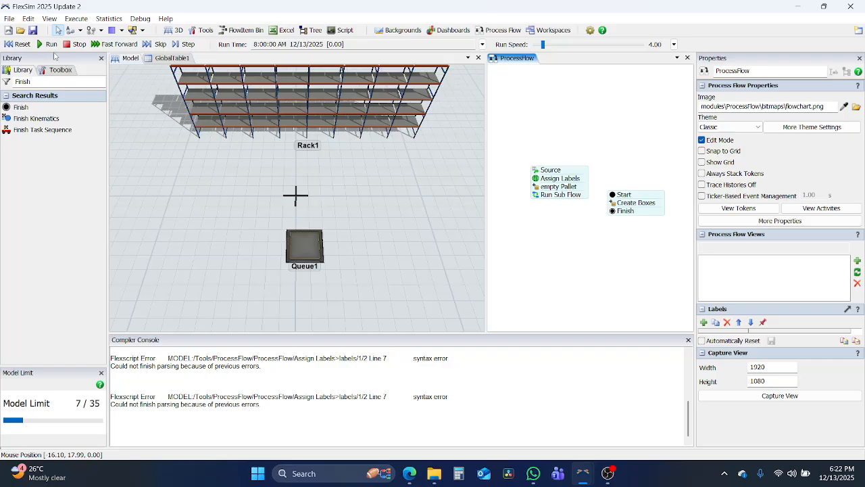
Step: Run the model, pull the overlapping filled pallets apart to examine their boxes and slot labels, and reset the model
{"action": "left_click", "coordinate": [49, 45]}
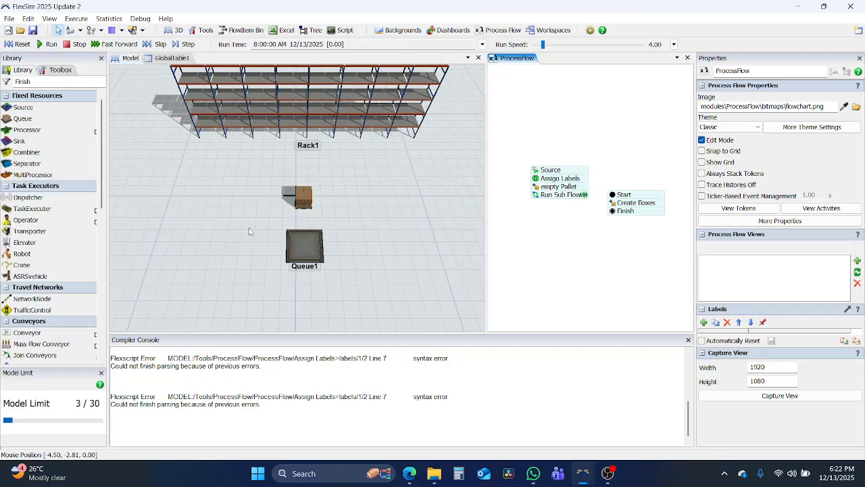
{"action": "left_click_drag", "start_coordinate": [249, 231], "coordinate": [257, 213]}
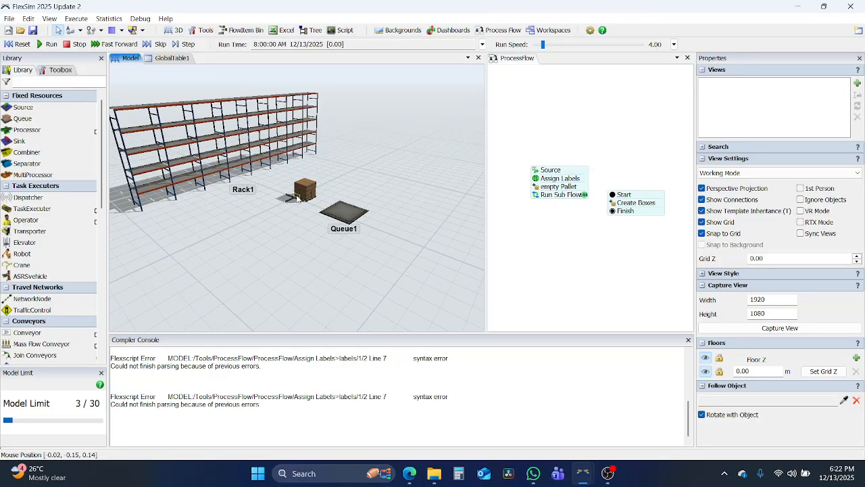
{"action": "scroll", "coordinate": [306, 203], "scroll_direction": "up", "scroll_amount": 5}
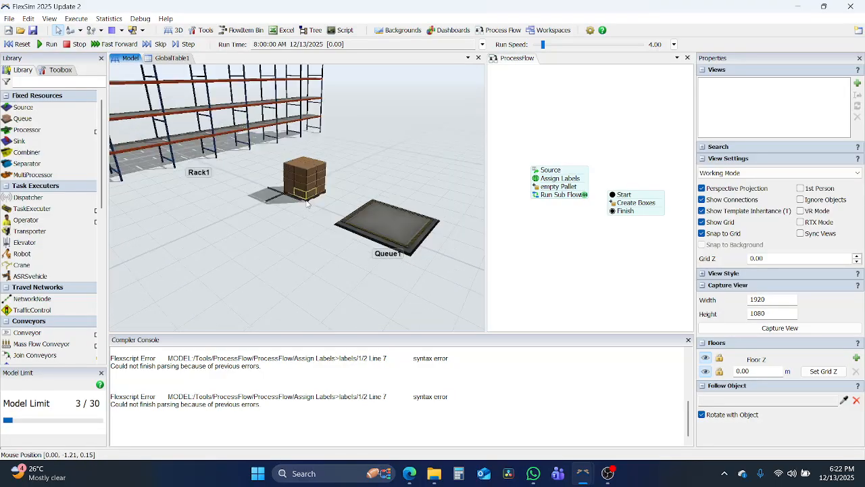
{"action": "left_click_drag", "start_coordinate": [294, 207], "coordinate": [206, 284]}
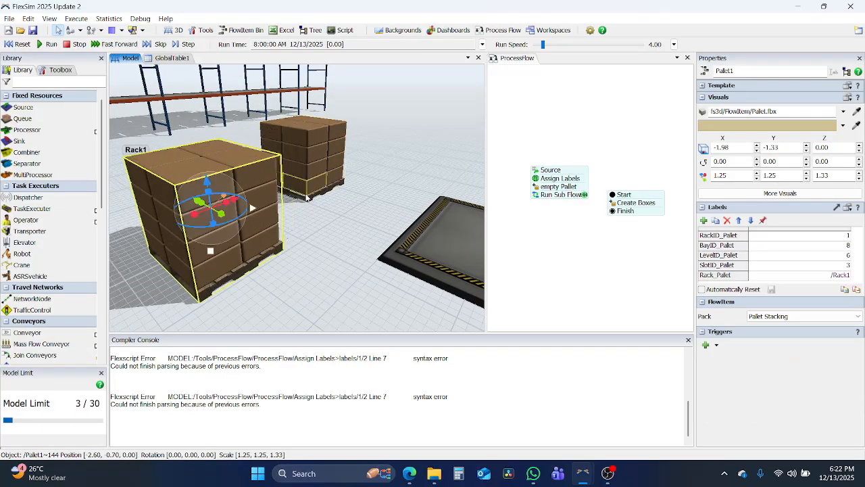
{"action": "left_click_drag", "start_coordinate": [302, 195], "coordinate": [412, 165]}
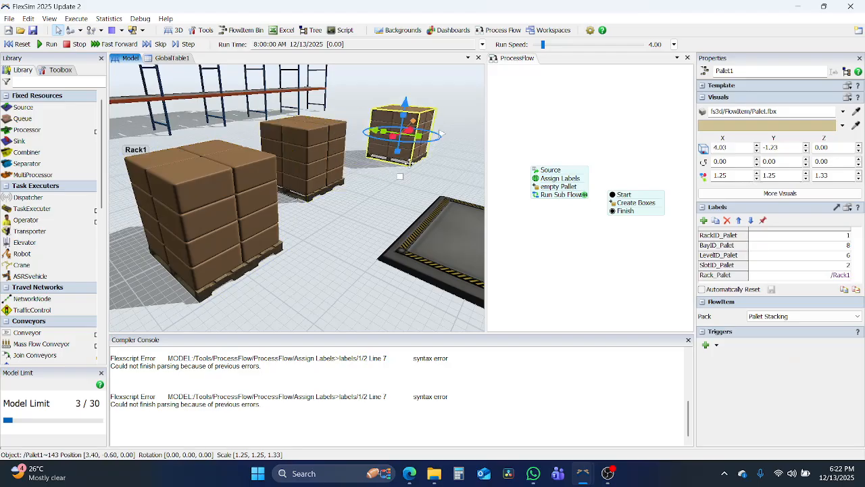
{"action": "scroll", "coordinate": [409, 162], "scroll_direction": "down", "scroll_amount": 5}
{"action": "left_click_drag", "start_coordinate": [333, 230], "coordinate": [335, 212]}
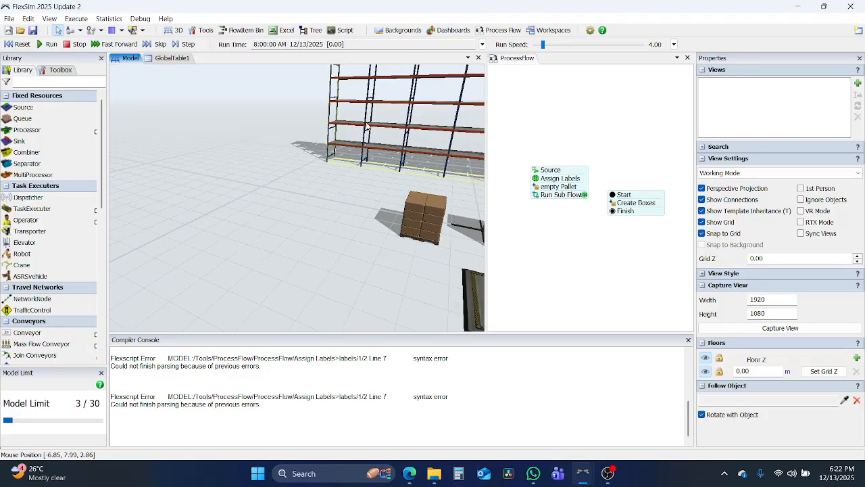
{"action": "scroll", "coordinate": [391, 168], "scroll_direction": "down", "scroll_amount": 3}
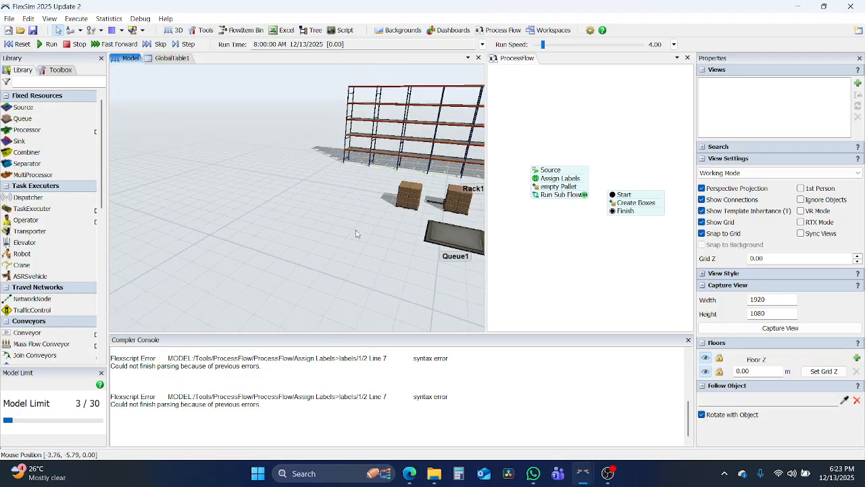
{"action": "left_click_drag", "start_coordinate": [355, 234], "coordinate": [263, 267]}
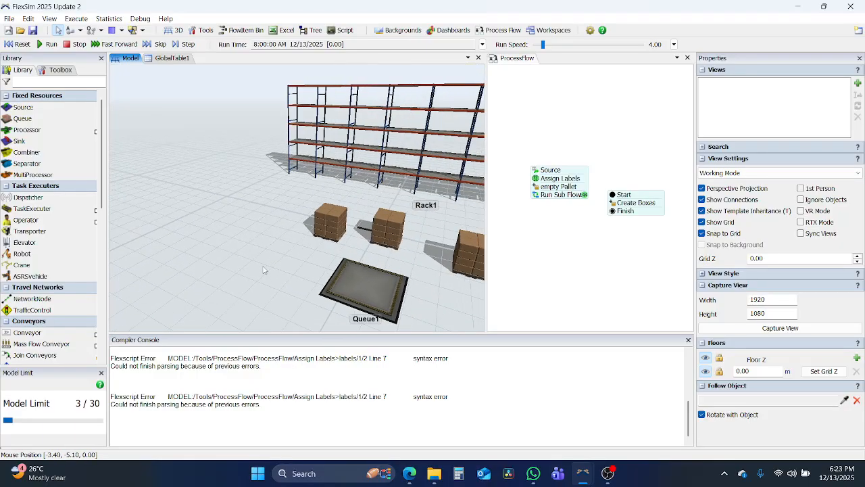
{"action": "left_click", "coordinate": [17, 44]}
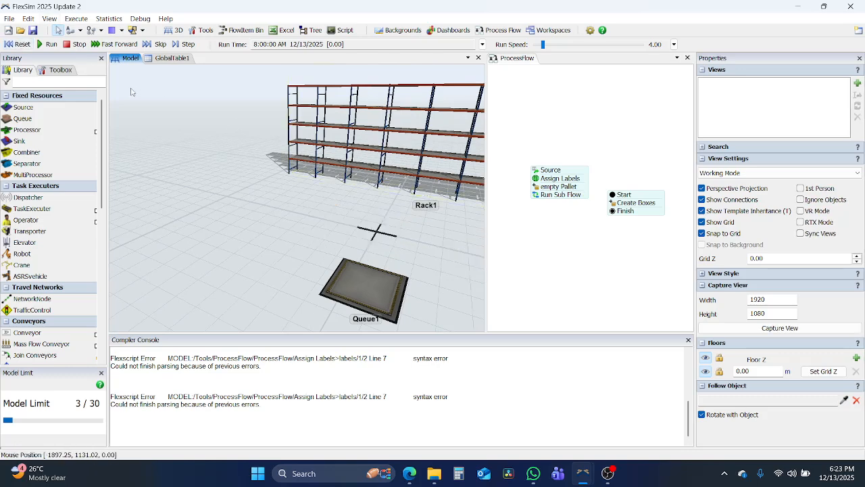
{"action": "left_click", "coordinate": [48, 81]}
{"action": "type", "text": "Assi"}
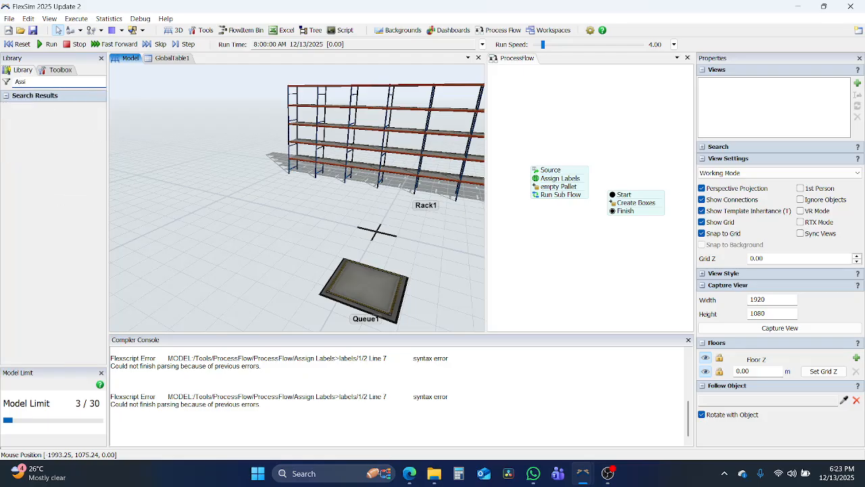
{"action": "key", "text": "BackSpace"}
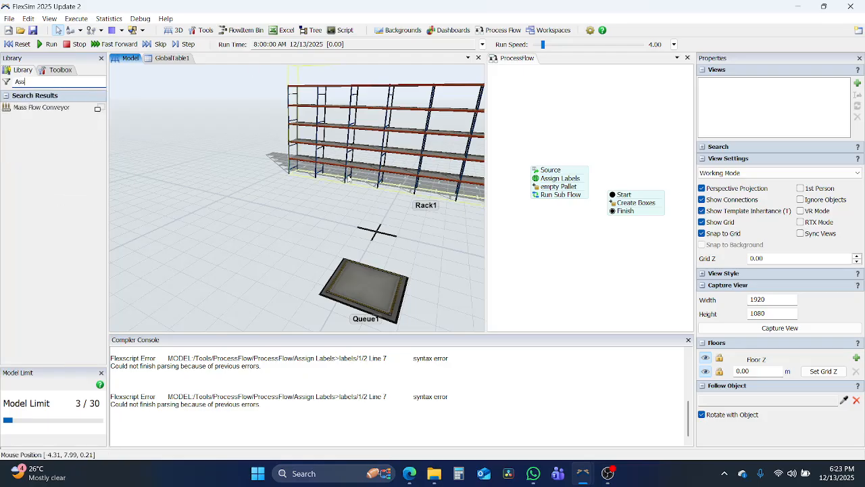
{"action": "left_click", "coordinate": [553, 254]}
{"action": "double_click", "coordinate": [34, 81]}
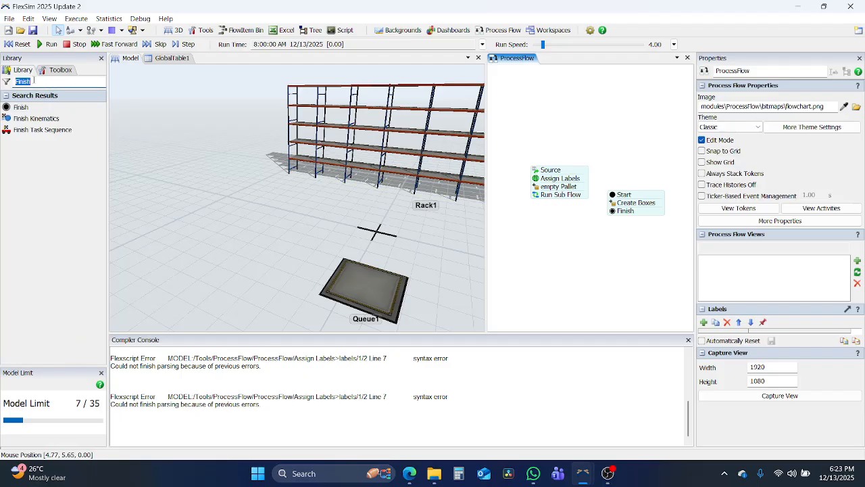
{"action": "type", "text": "Assig"}
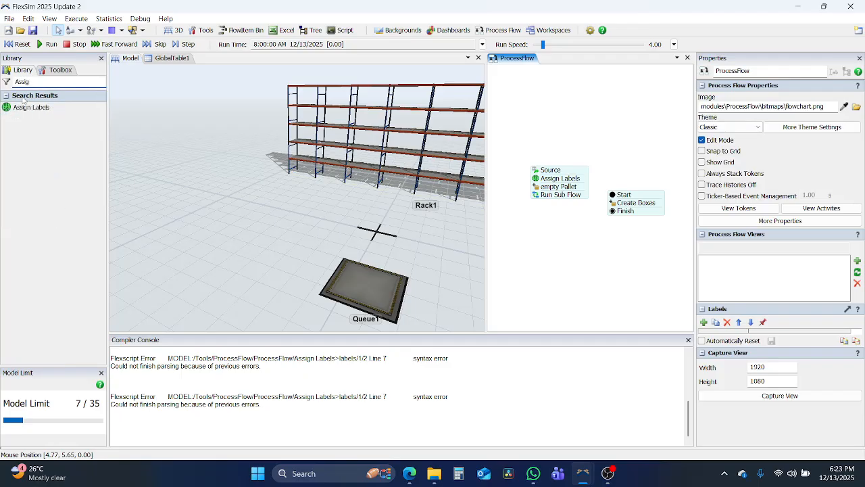
{"action": "left_click_drag", "start_coordinate": [24, 107], "coordinate": [542, 207]}
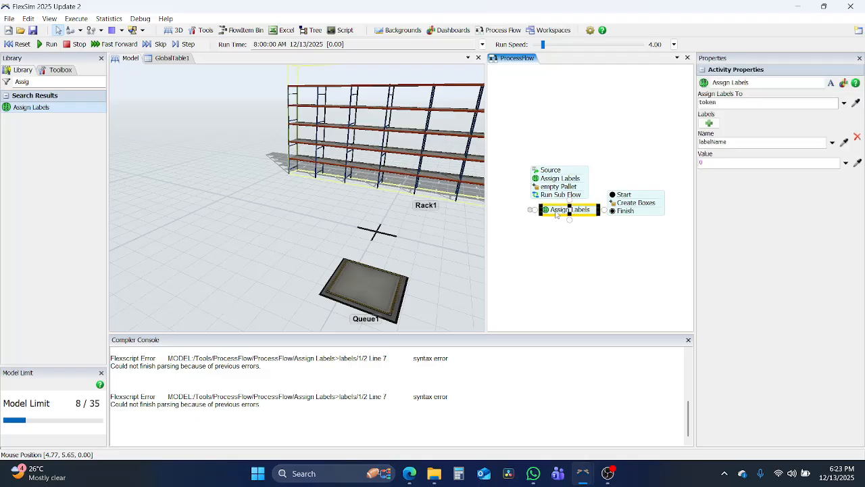
{"action": "key", "text": "Delete"}
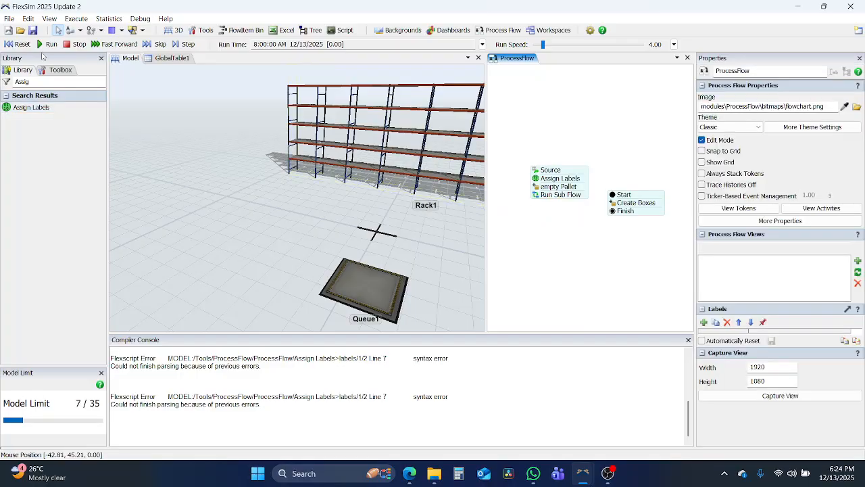
Step: Run the model again, move one filled pallet aside to check its rack, bay, level and slot labels, and reset
{"action": "left_click", "coordinate": [48, 44]}
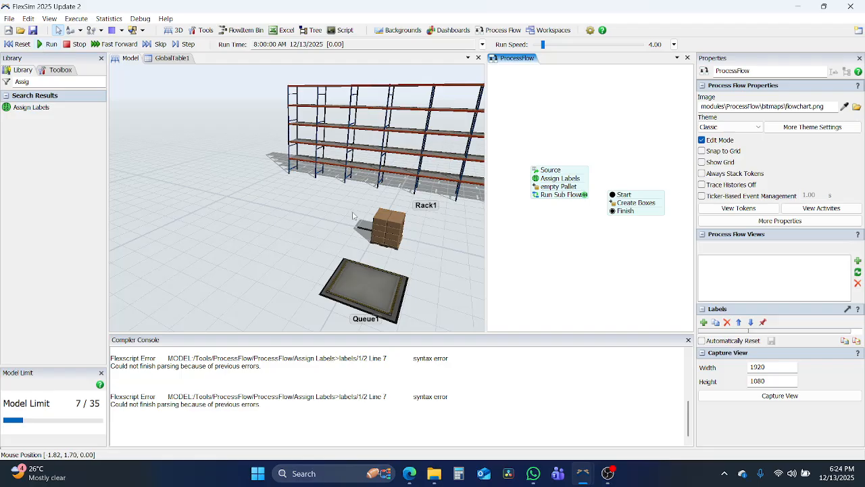
{"action": "left_click", "coordinate": [390, 250]}
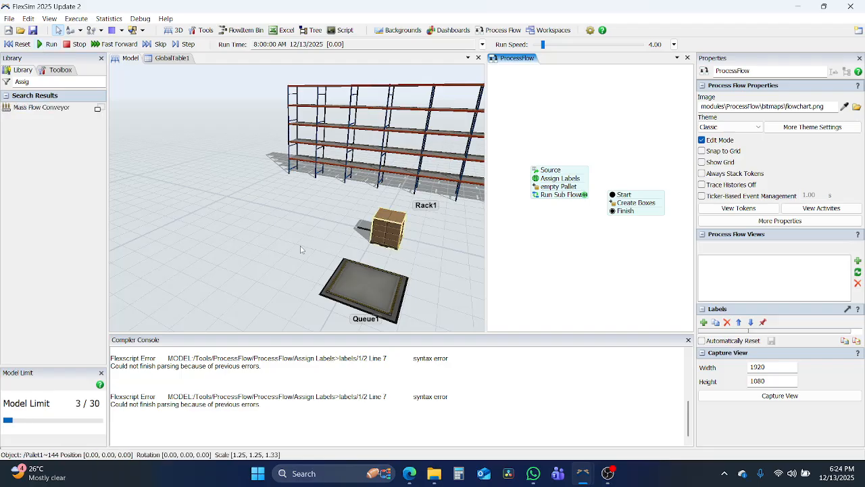
{"action": "left_click", "coordinate": [297, 242]}
{"action": "left_click_drag", "start_coordinate": [295, 249], "coordinate": [295, 249]}
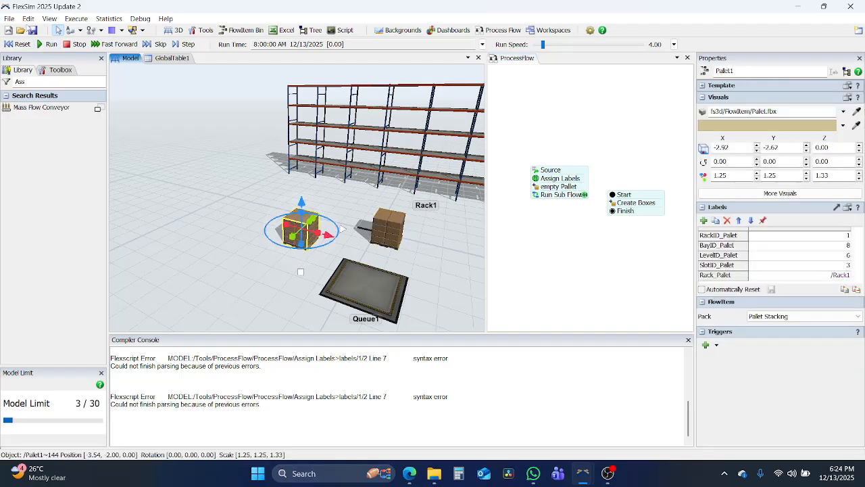
{"action": "left_click", "coordinate": [16, 44]}
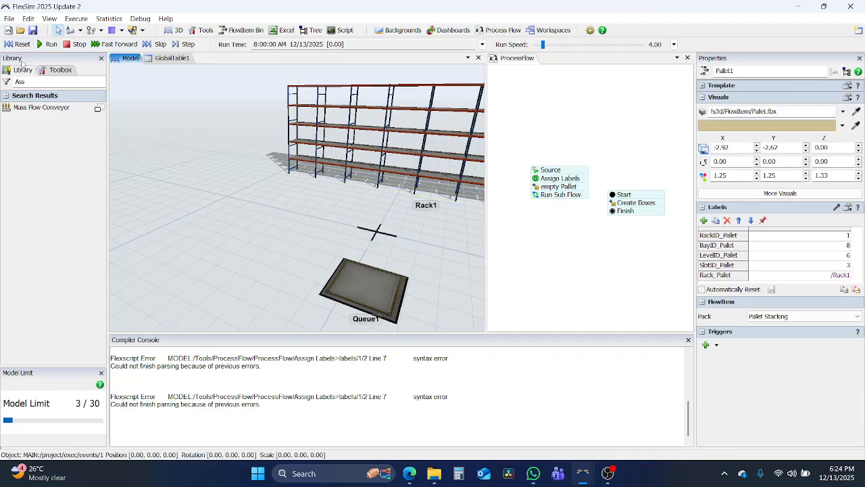
Step: Add an Assign Labels activity directly beneath Run Sub Flow and rename it Assign Slots
{"action": "left_click", "coordinate": [566, 238]}
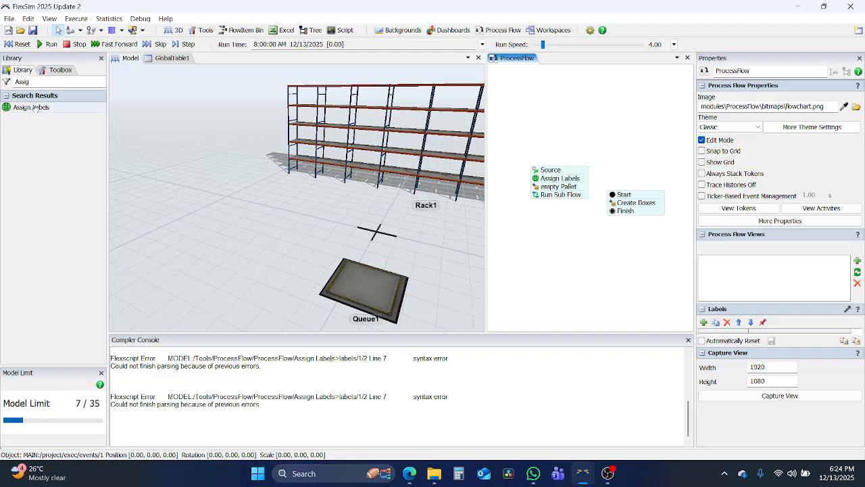
{"action": "left_click_drag", "start_coordinate": [32, 108], "coordinate": [580, 204]}
{"action": "double_click", "coordinate": [539, 205]}
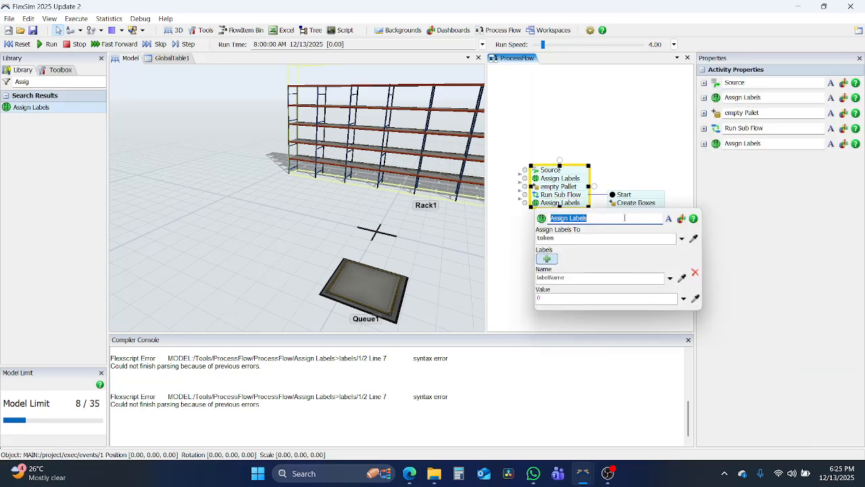
{"action": "left_click", "coordinate": [625, 218]}
{"action": "key", "text": "ctrl+shift+Left"}
{"action": "type", "text": "Slots"}
Step: Name the label in the Assign Slots activity AssignedSlot
{"action": "double_click", "coordinate": [578, 277]}
{"action": "type", "text": "Slot"}
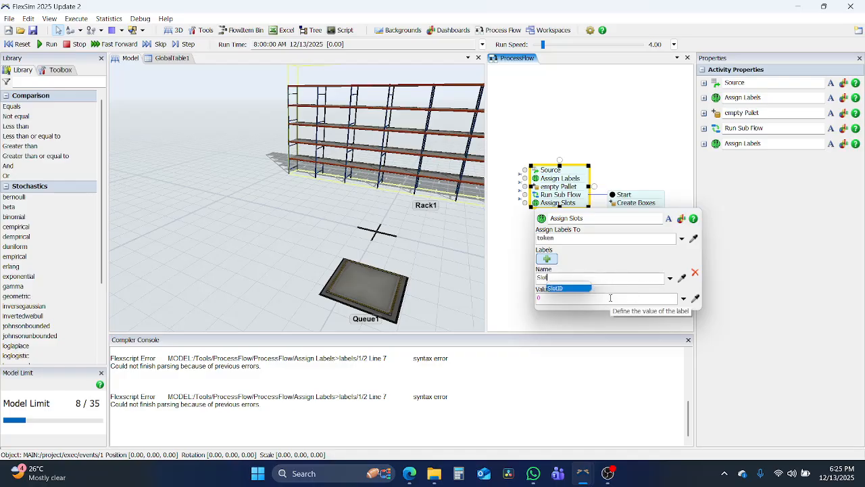
{"action": "key", "text": "BackSpace"}
{"action": "key", "text": "BackSpace"}
{"action": "key", "text": "BackSpace"}
{"action": "key", "text": "BackSpace"}
{"action": "type", "text": "A"}
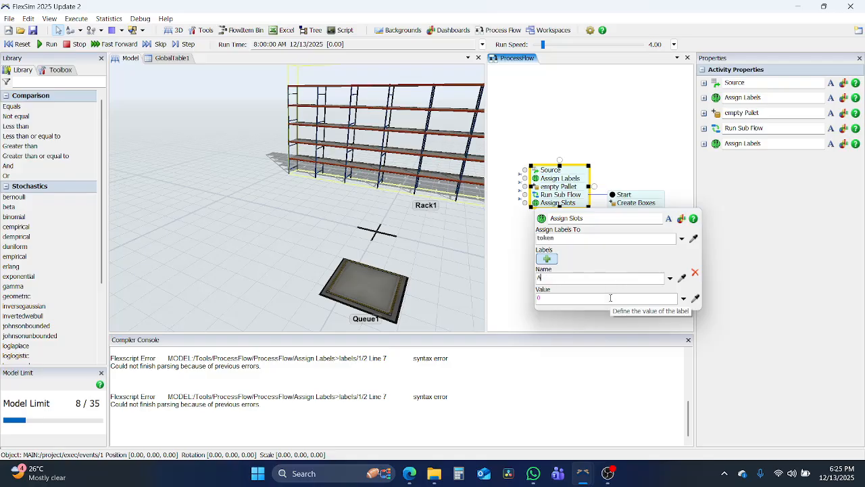
{"action": "type", "text": "ssignedSlot"}
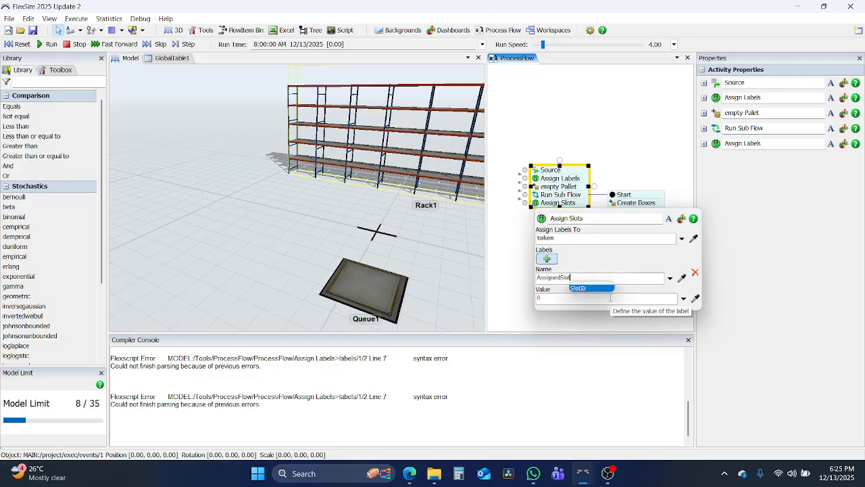
Step: Begin the AssignedSlot label's value with the expression token.Rack.as(Storage.Object)
{"action": "left_click", "coordinate": [616, 298]}
{"action": "type", "text": "token.Rac"}
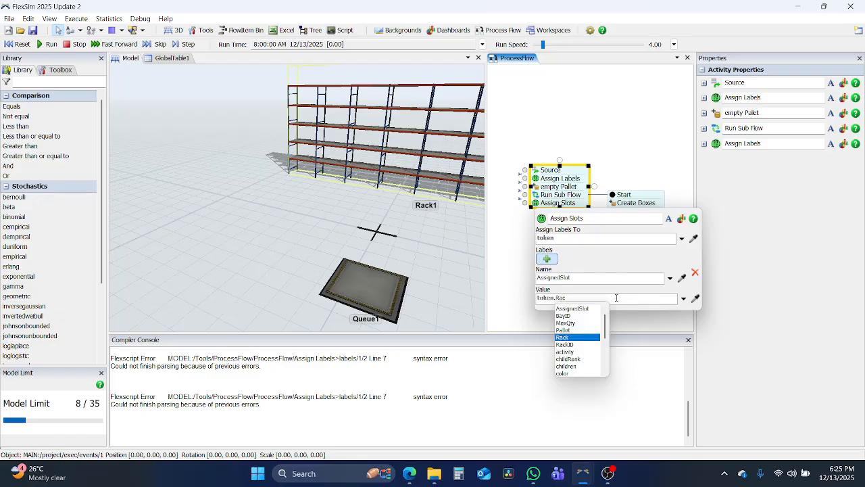
{"action": "type", "text": "k."}
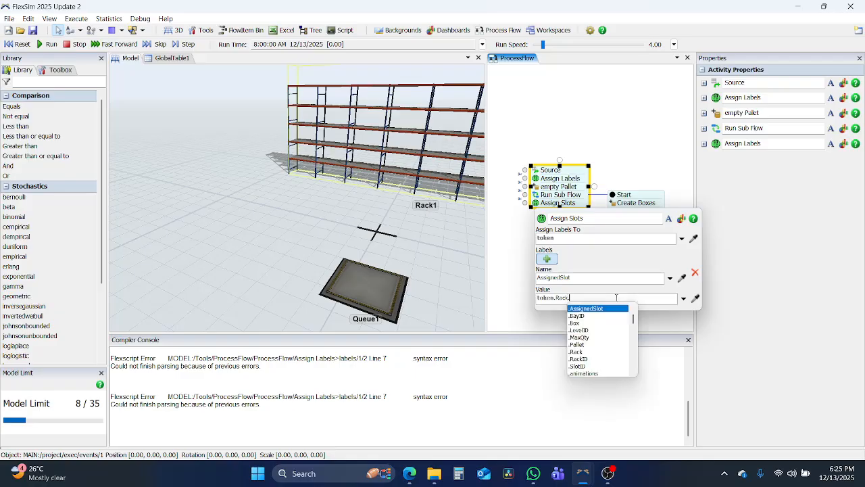
{"action": "type", "text": "as"}
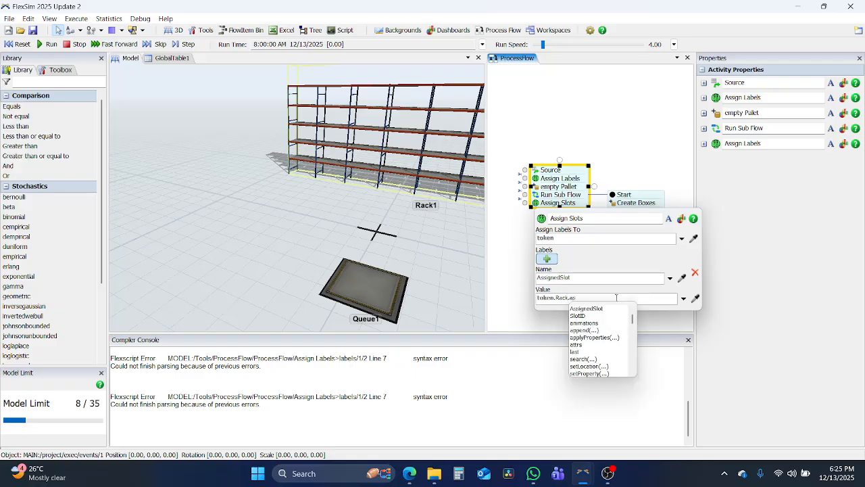
{"action": "type", "text": "(Stor"}
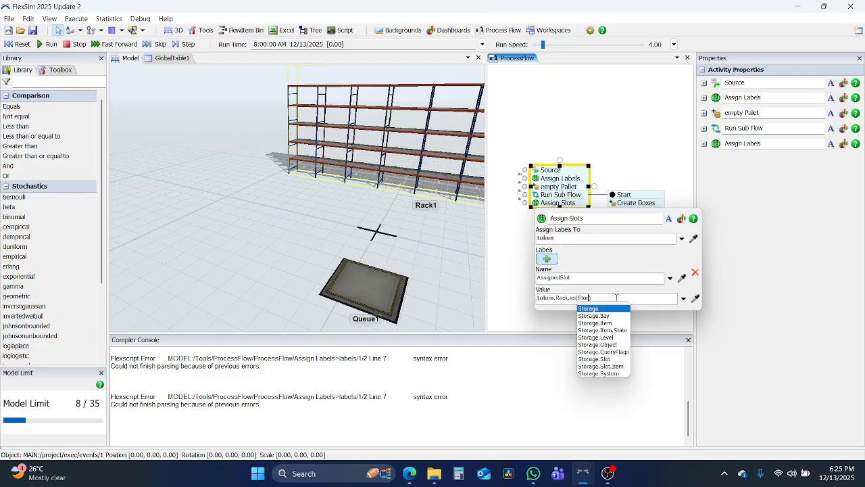
{"action": "type", "text": "age.Or"}
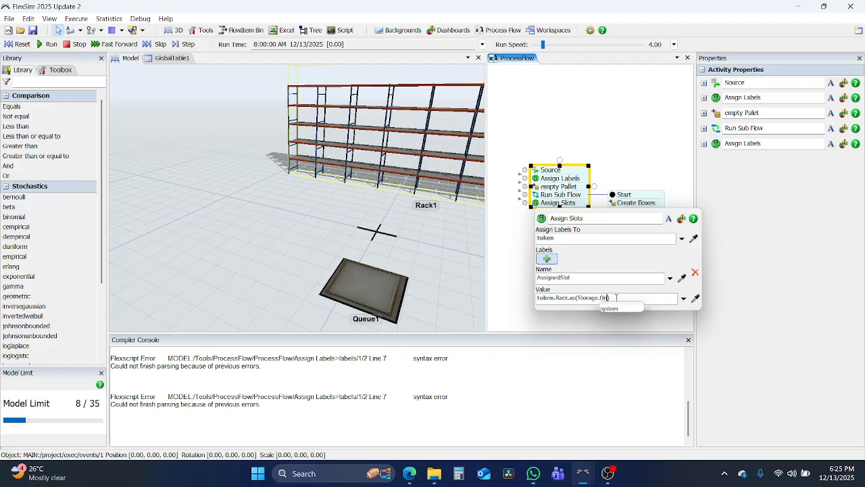
{"action": "type", "text": "ject"}
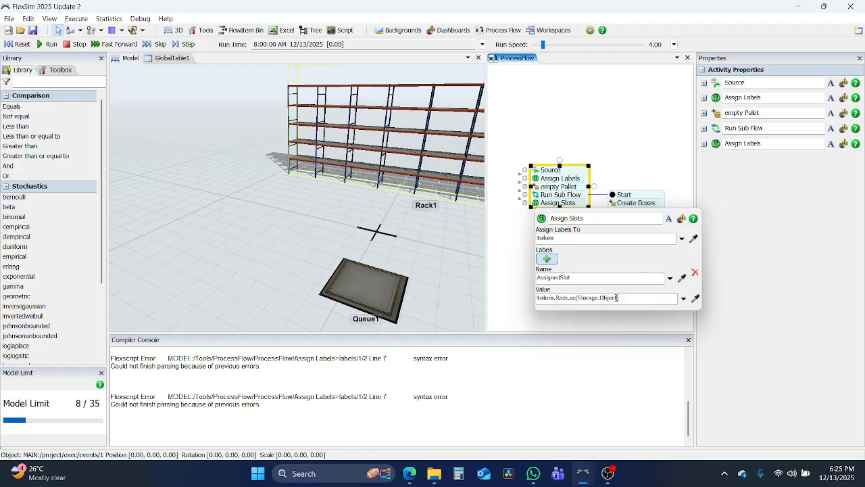
Step: Extend the AssignedSlot label's value expression with .bays[token.BayID] after the Storage.Object cast
{"action": "type", "text": ")."}
{"action": "type", "text": "ba"}
{"action": "key", "text": "BackSpace"}
{"action": "type", "text": "a.bays"}
{"action": "key", "text": "BackSpace"}
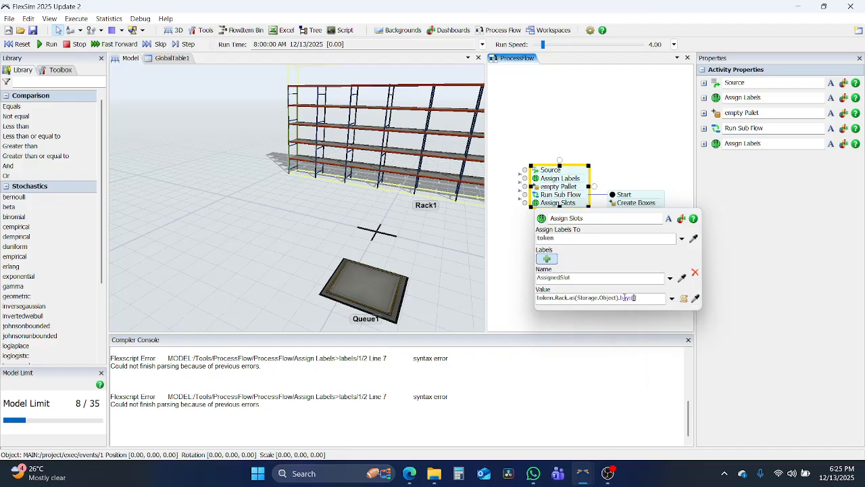
{"action": "type", "text": "(token.b"}
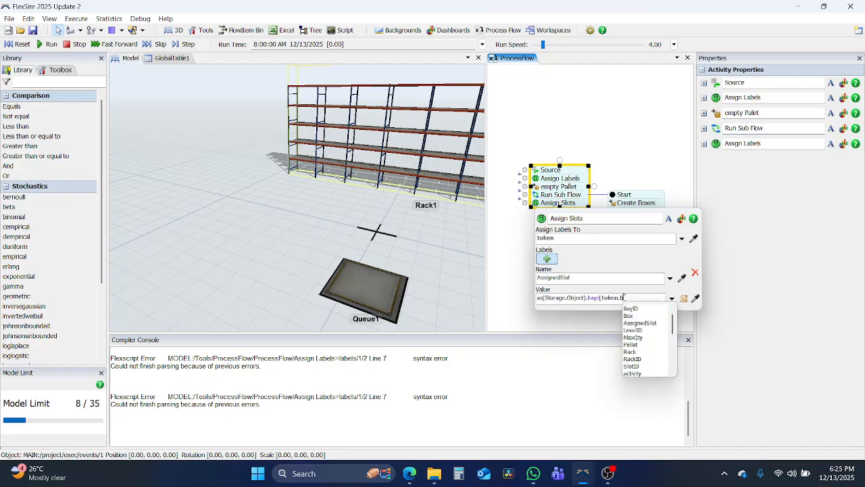
{"action": "key", "text": "Return"}
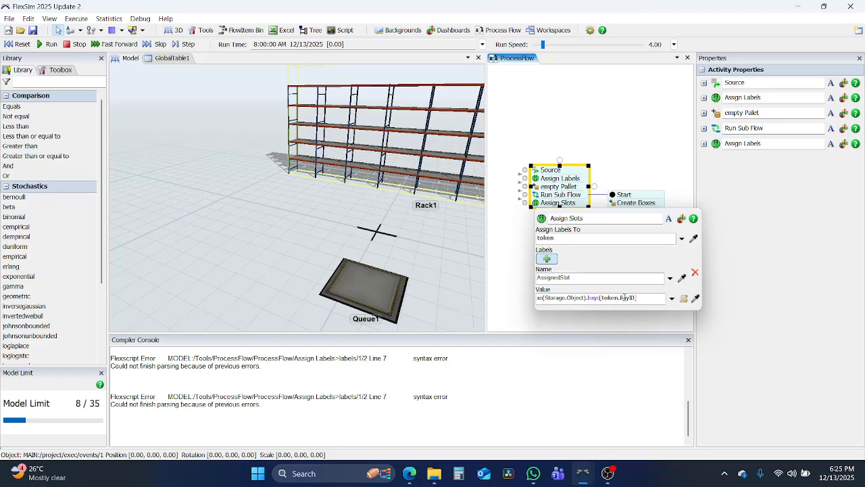
Step: Append .levels[token.LevelID] to the AssignedSlot label's value expression, directly after the bay reference
{"action": "type", "text": "."}
{"action": "type", "text": "l"}
{"action": "key", "text": "Return"}
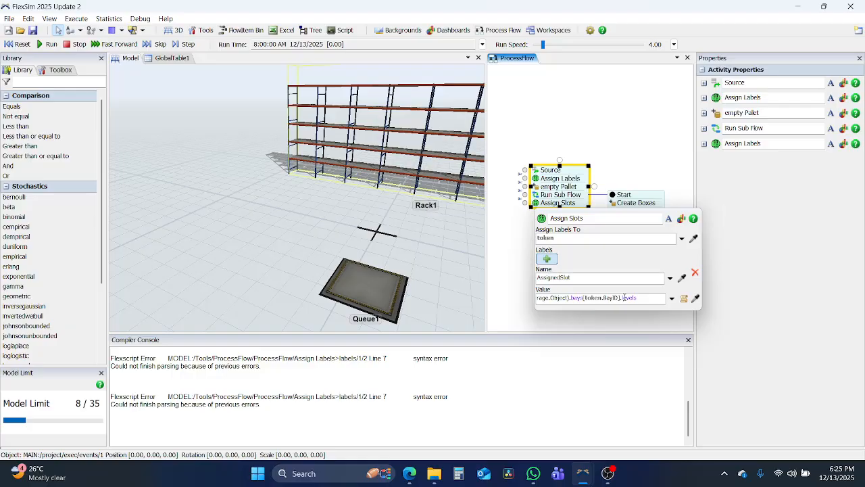
{"action": "type", "text": "[token.lev"}
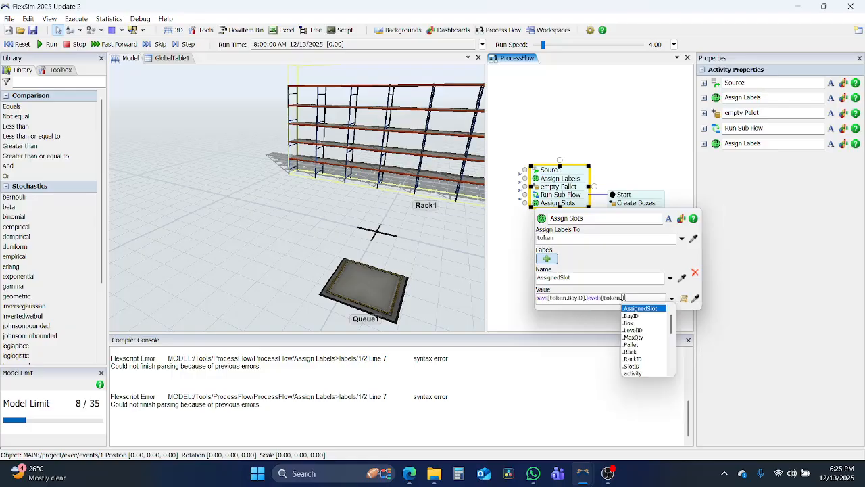
{"action": "key", "text": "Return"}
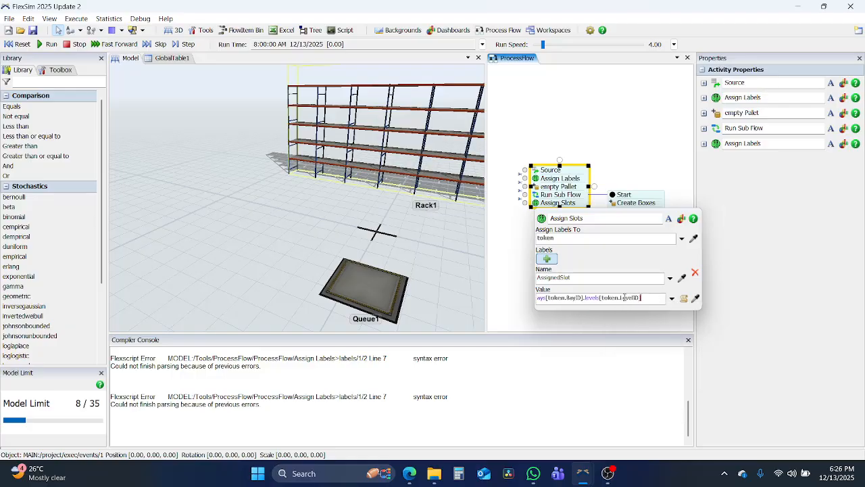
Step: Finish the AssignedSlot label's value expression with .slots[token.SlotID] and close the Assign Slots properties
{"action": "type", "text": ".s"}
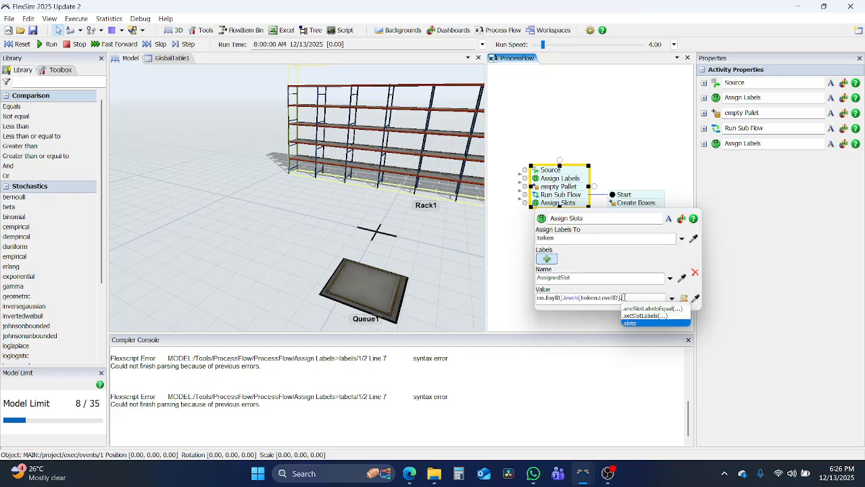
{"action": "key", "text": "Return"}
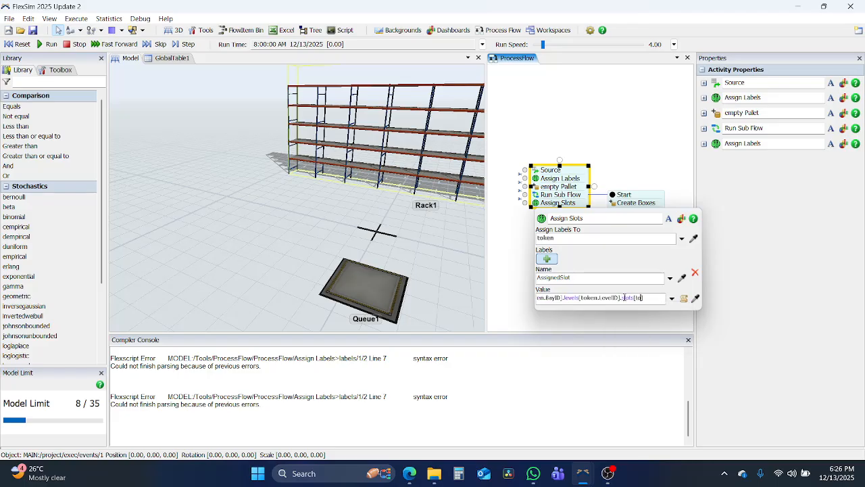
{"action": "type", "text": "[token.levelID].s"}
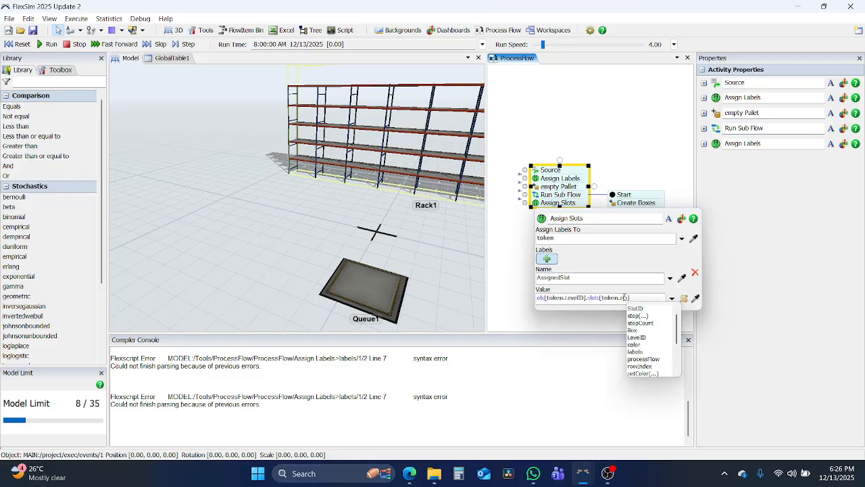
{"action": "type", "text": "lo"}
{"action": "key", "text": "Return"}
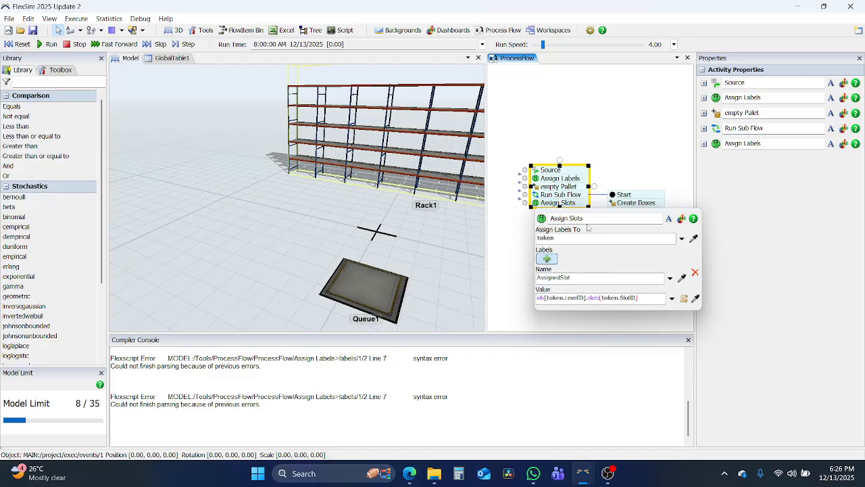
{"action": "left_click", "coordinate": [621, 156]}
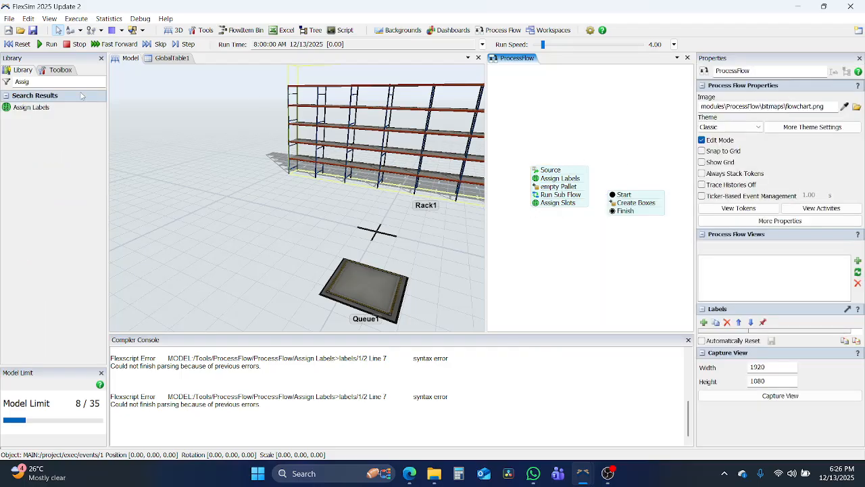
Step: Find the Custom Code activity in the library and attach it directly beneath Assign Slots in the process flow
{"action": "left_click", "coordinate": [34, 82]}
{"action": "key", "text": "BackSpace"}
{"action": "type", "text": "Cust"}
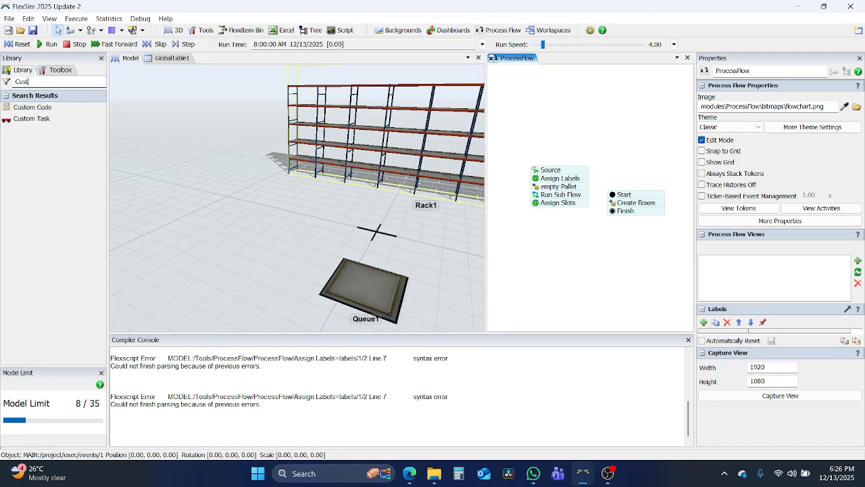
{"action": "left_click", "coordinate": [34, 107]}
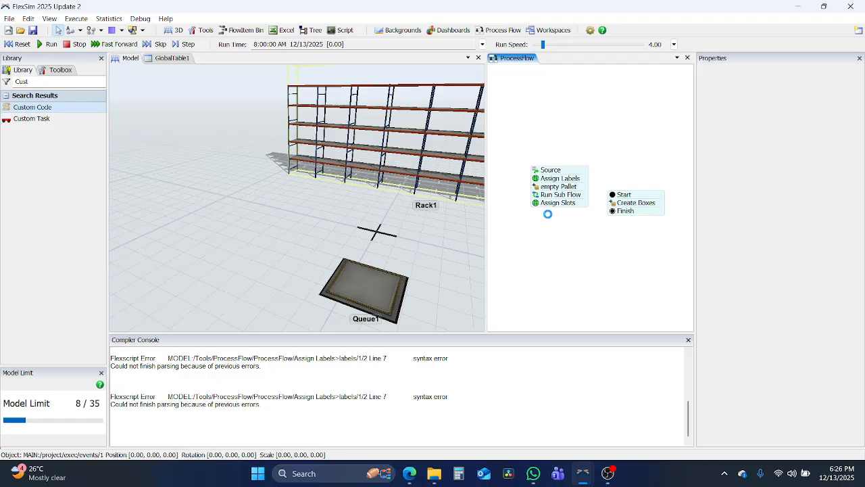
{"action": "left_click", "coordinate": [548, 215]}
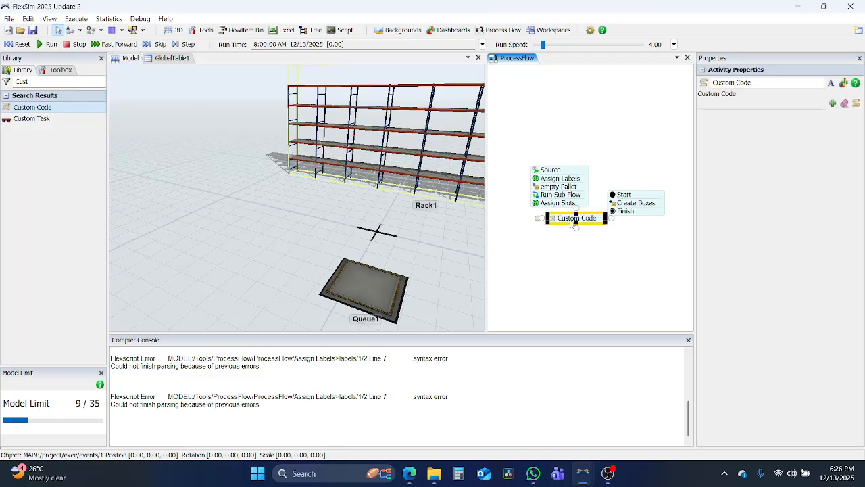
{"action": "left_click_drag", "start_coordinate": [568, 219], "coordinate": [551, 212]}
Step: Add the warehousing option Assign a Slot (Direct) to the Custom Code activity
{"action": "left_click", "coordinate": [536, 215]}
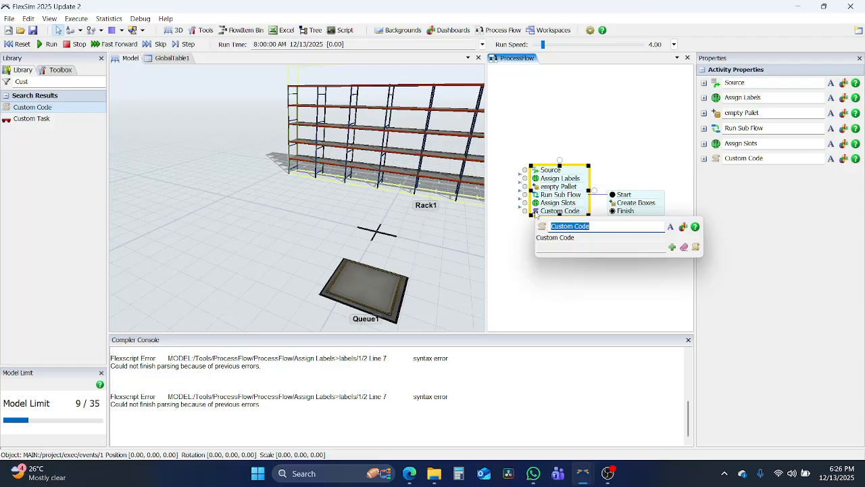
{"action": "left_click", "coordinate": [673, 248]}
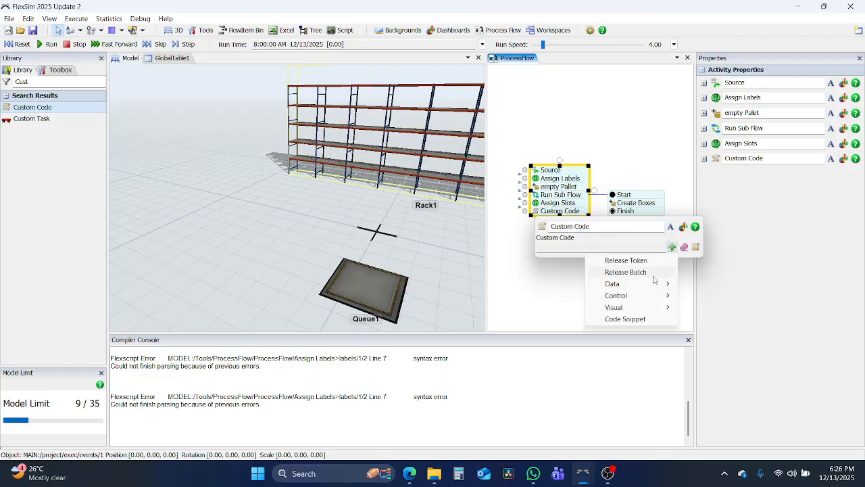
{"action": "mouse_move", "coordinate": [637, 299]}
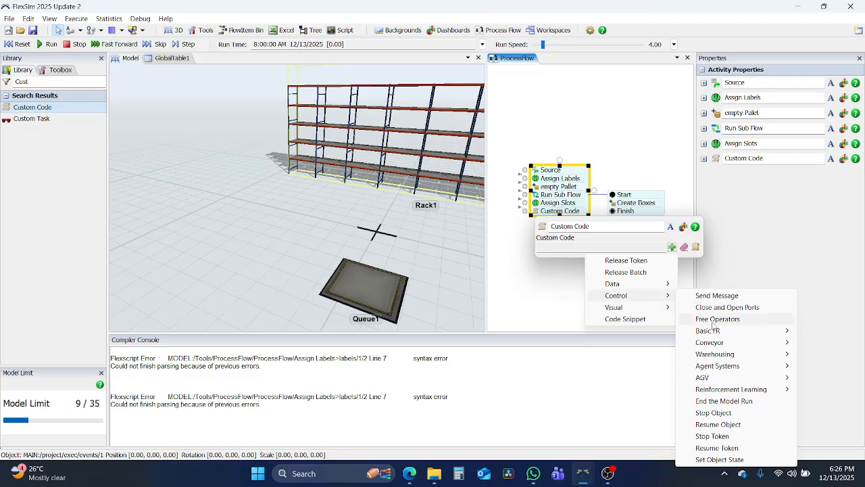
{"action": "mouse_move", "coordinate": [716, 331]}
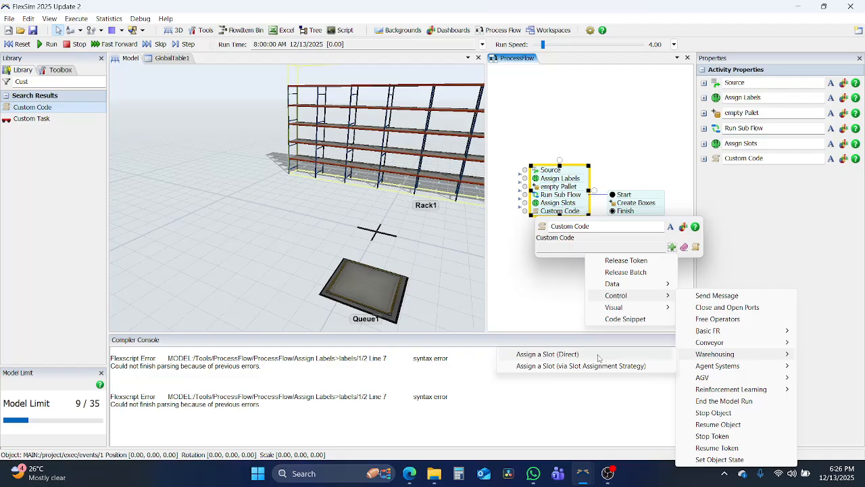
{"action": "left_click", "coordinate": [548, 354]}
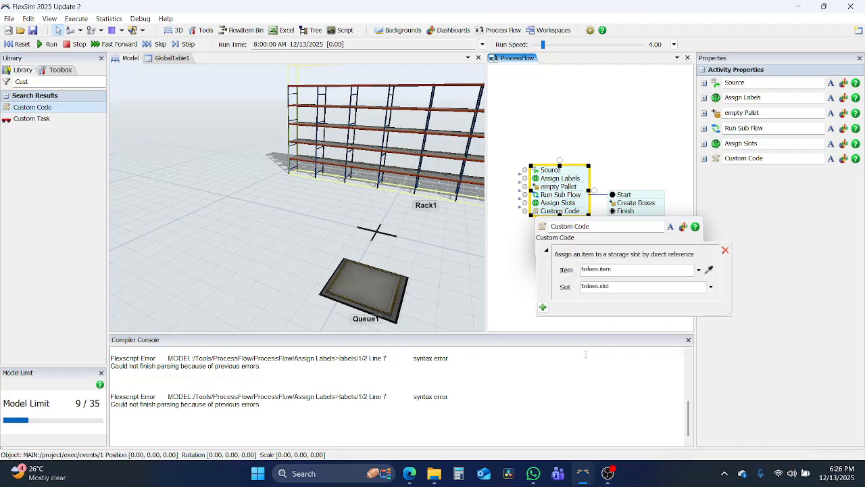
Step: Set the direct slot assignment's item to token.Pallet and its slot to token.AssignedSlot in the Custom Code activity
{"action": "left_click", "coordinate": [616, 270]}
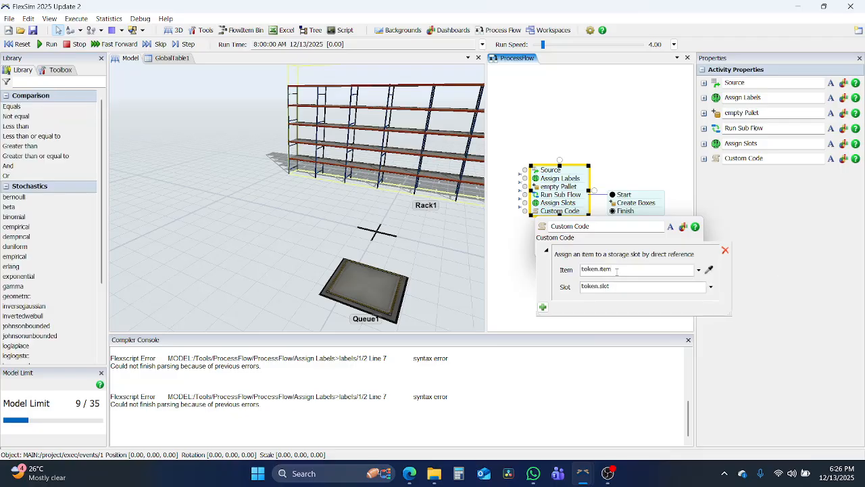
{"action": "double_click", "coordinate": [616, 271]}
{"action": "type", "text": "Pallet"}
{"action": "double_click", "coordinate": [617, 289]}
{"action": "type", "text": "AssignedSlot"}
{"action": "left_click", "coordinate": [645, 169]}
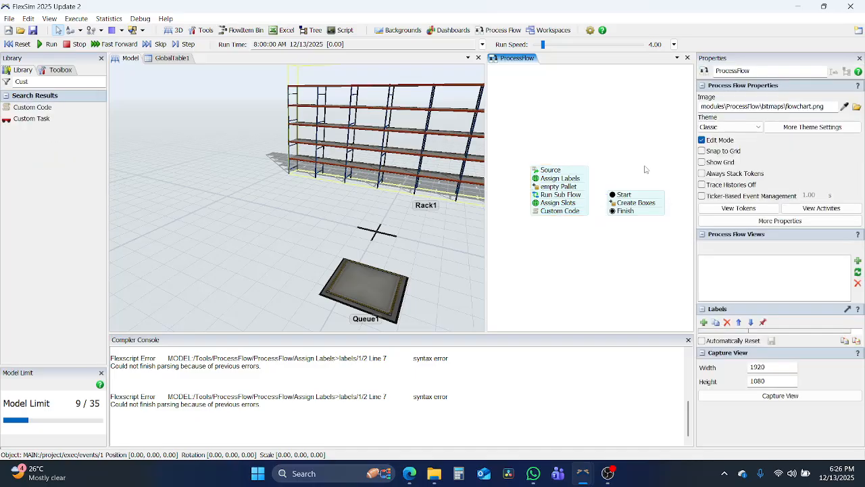
Step: Find the Move Object activity in the library and attach it directly beneath Custom Code
{"action": "double_click", "coordinate": [51, 82]}
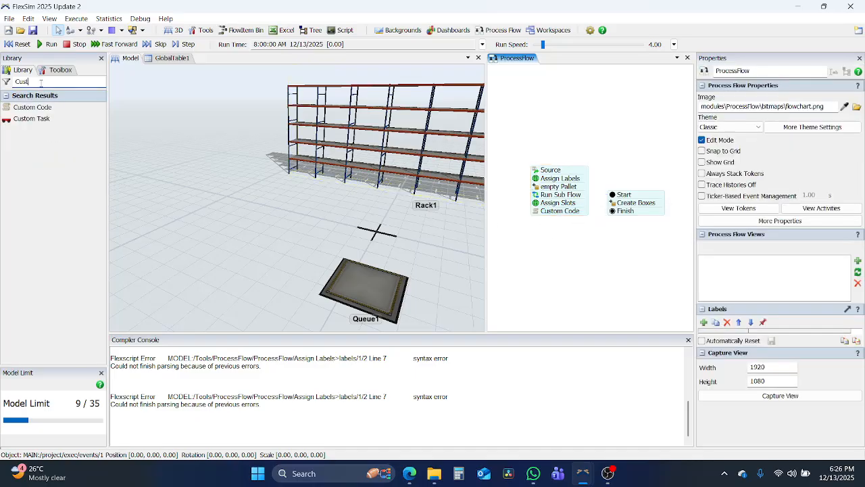
{"action": "type", "text": "Move"}
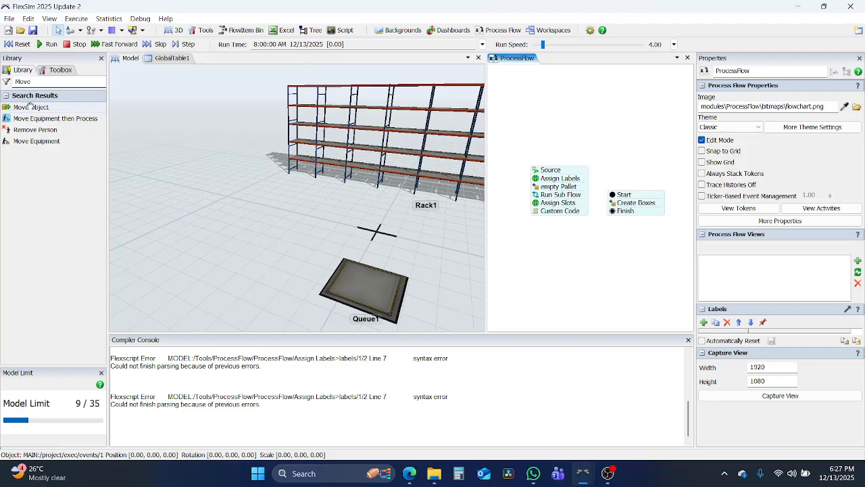
{"action": "left_click_drag", "start_coordinate": [30, 106], "coordinate": [363, 194]}
{"action": "mouse_move", "coordinate": [563, 235]}
{"action": "left_mouse_down"}
{"action": "mouse_move", "coordinate": [580, 240]}
{"action": "mouse_move", "coordinate": [583, 232]}
{"action": "mouse_move", "coordinate": [566, 225]}
{"action": "left_mouse_up"}
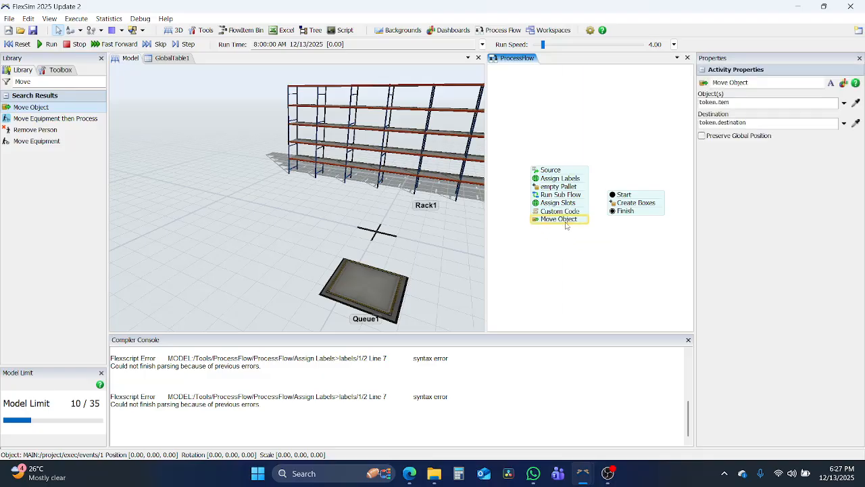
Step: Configure the Move Object activity to move token.Pallet to the destination token.AssignedSlot
{"action": "left_click", "coordinate": [536, 224]}
{"action": "double_click", "coordinate": [537, 224]}
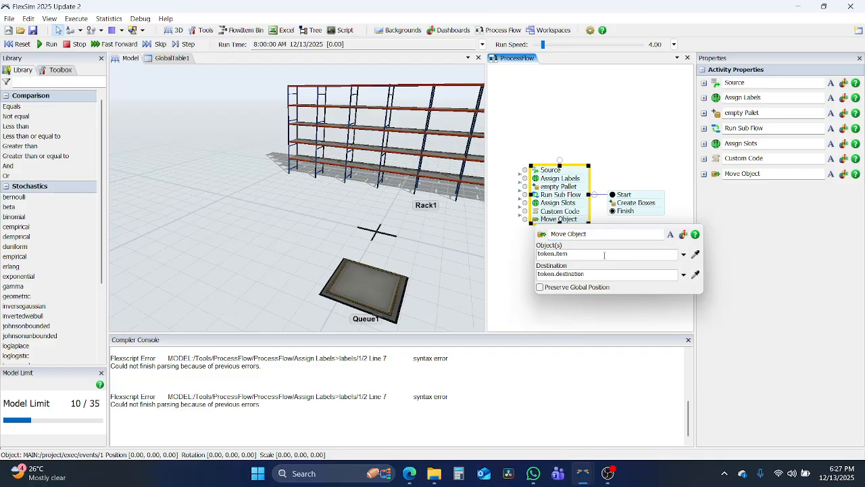
{"action": "key", "text": "ctrl+shift+Left"}
{"action": "type", "text": "pa"}
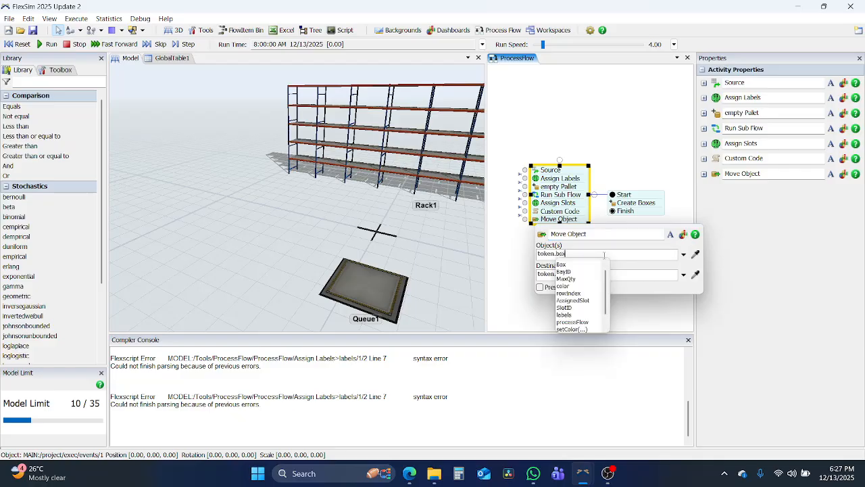
{"action": "type", "text": "ll"}
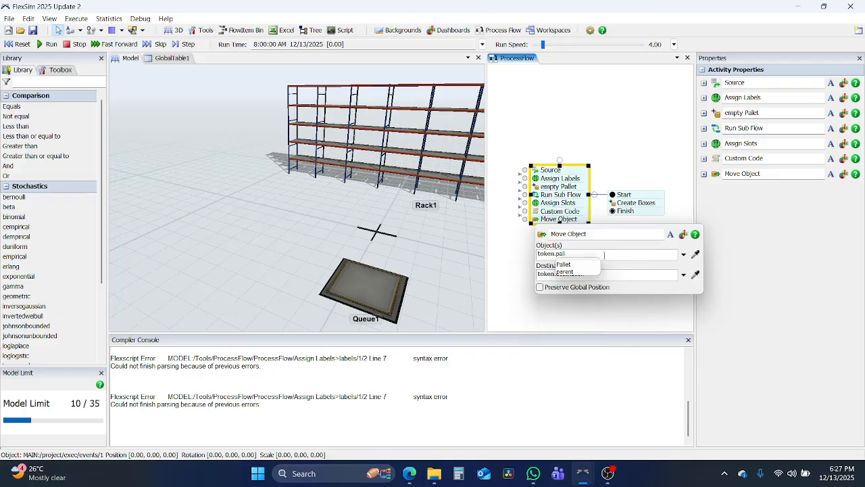
{"action": "key", "text": "Down"}
{"action": "key", "text": "Return"}
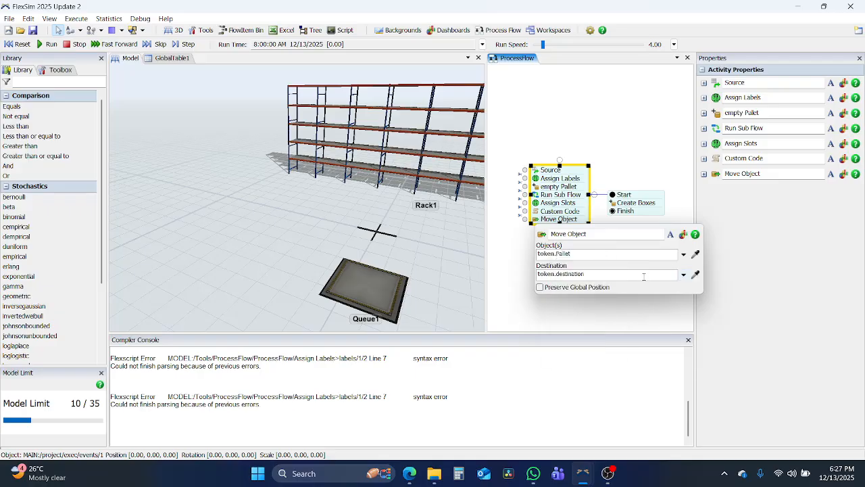
{"action": "key", "text": "ctrl+shift+Left"}
{"action": "type", "text": "assi"}
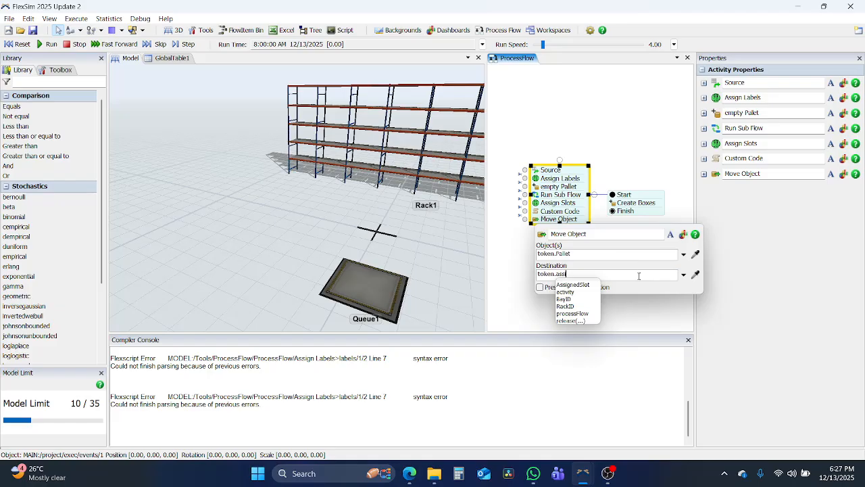
{"action": "key", "text": "Return"}
{"action": "left_click", "coordinate": [603, 162]}
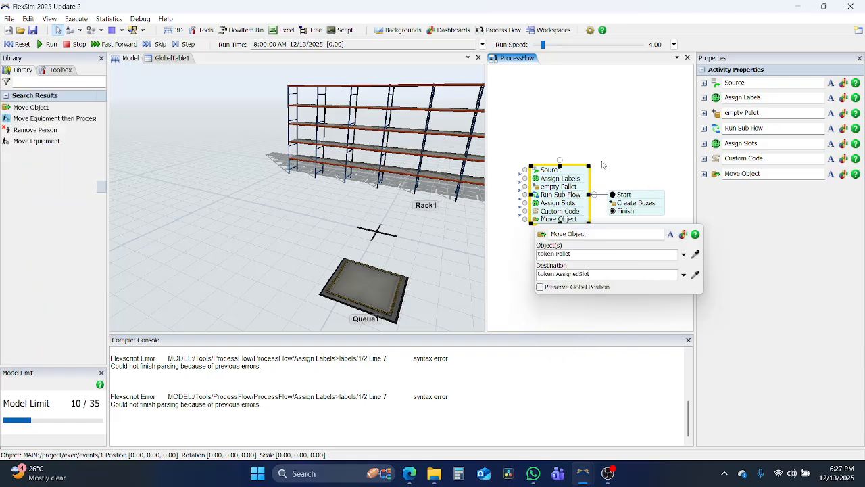
Step: Find the Sink activity in the library and attach it beneath Move Object to end the main process flow
{"action": "double_click", "coordinate": [31, 82]}
{"action": "type", "text": "sink"}
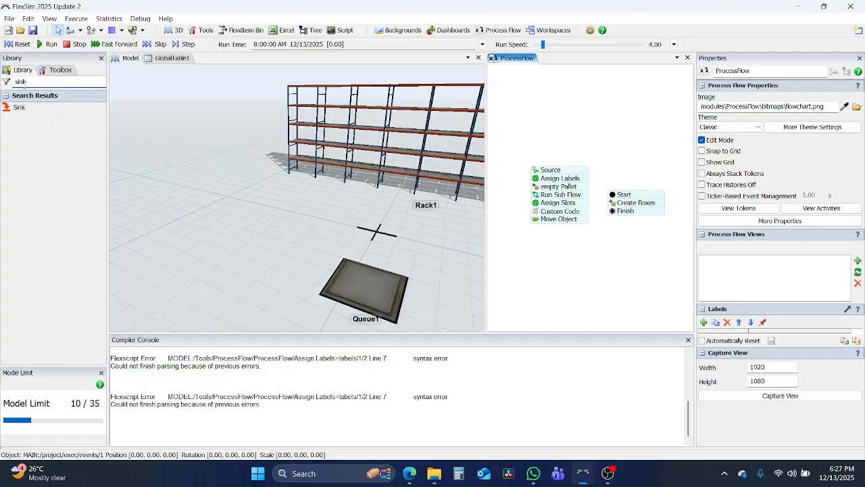
{"action": "left_click_drag", "start_coordinate": [18, 108], "coordinate": [359, 188]}
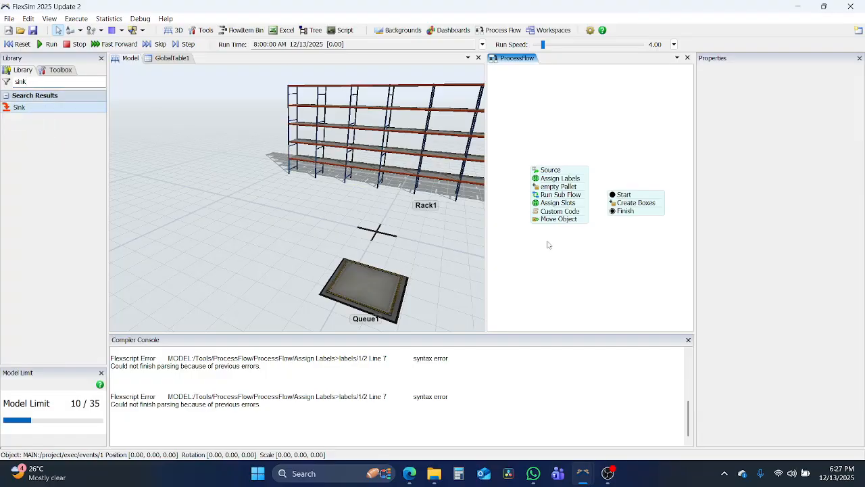
{"action": "left_click_drag", "start_coordinate": [549, 245], "coordinate": [575, 230]}
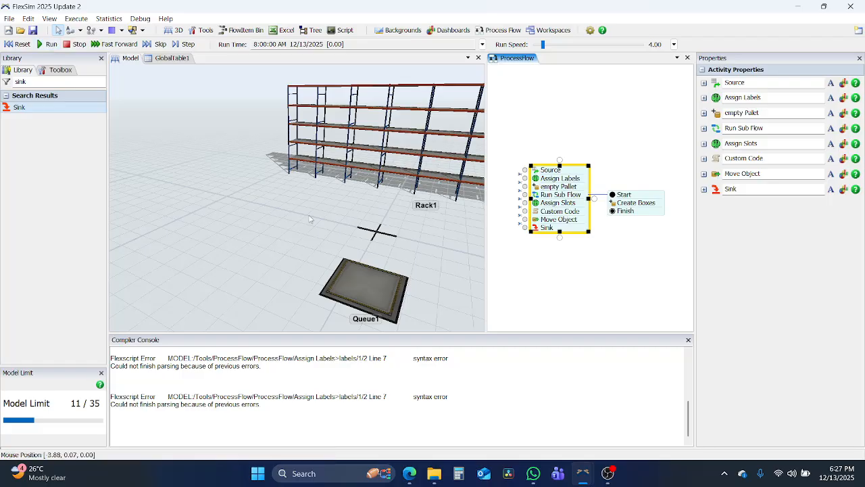
Step: Reset the model and run it to check that the pallets move into their assigned rack slots
{"action": "scroll", "coordinate": [309, 216], "scroll_direction": "down", "scroll_amount": 4}
{"action": "mouse_move", "coordinate": [396, 249]}
{"action": "left_mouse_down"}
{"action": "mouse_move", "coordinate": [293, 238]}
{"action": "mouse_move", "coordinate": [284, 247]}
{"action": "left_mouse_up"}
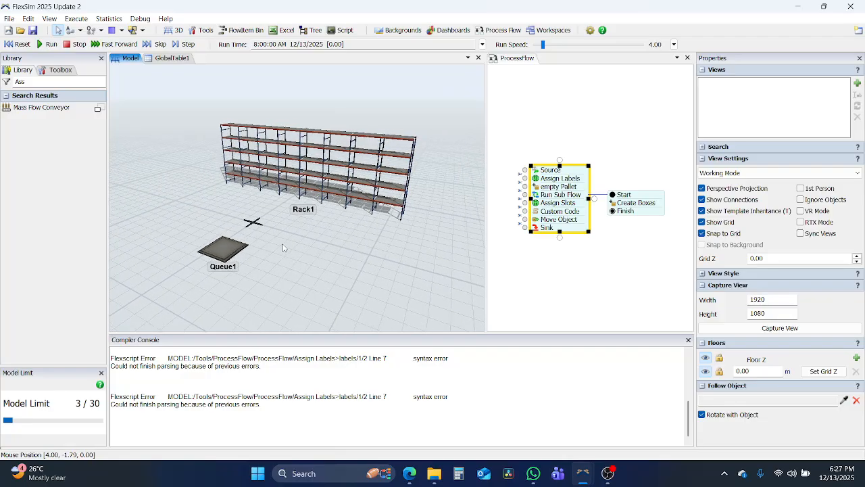
{"action": "left_click", "coordinate": [18, 44]}
{"action": "left_click", "coordinate": [56, 47]}
{"action": "left_click", "coordinate": [549, 264]}
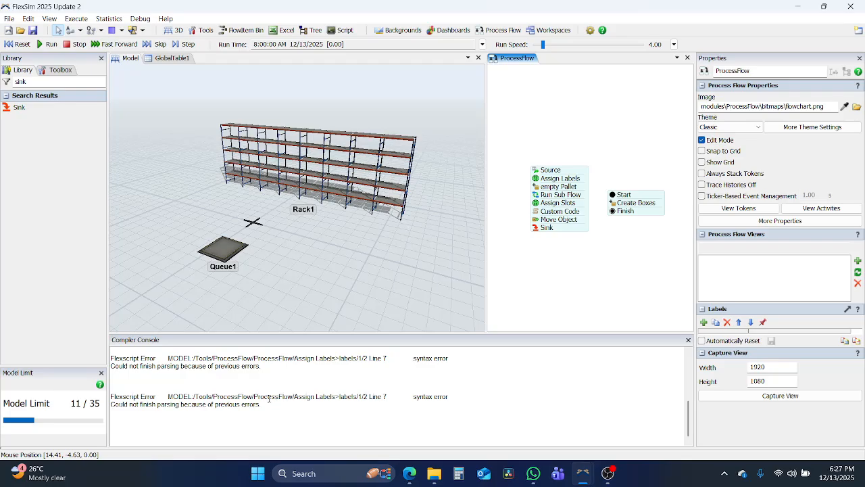
Step: Examine the latest Assign Labels error in the compiler console and run the model again
{"action": "left_click_drag", "start_coordinate": [264, 397], "coordinate": [395, 407]}
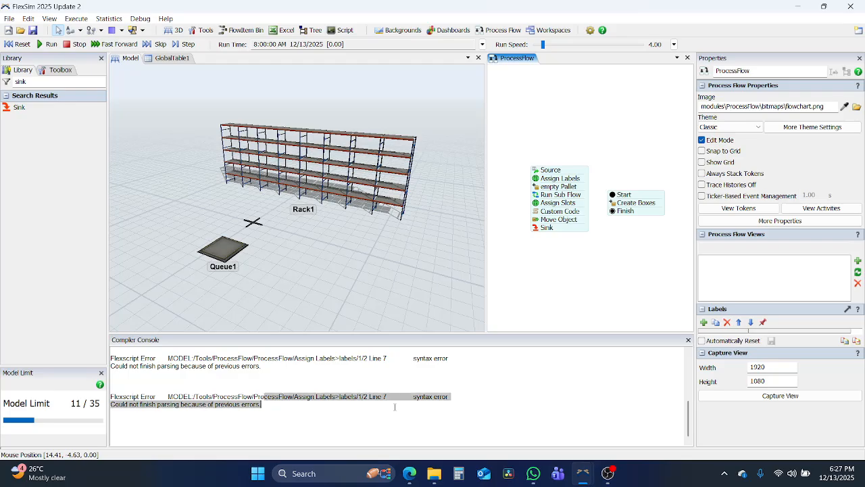
{"action": "left_click", "coordinate": [46, 47]}
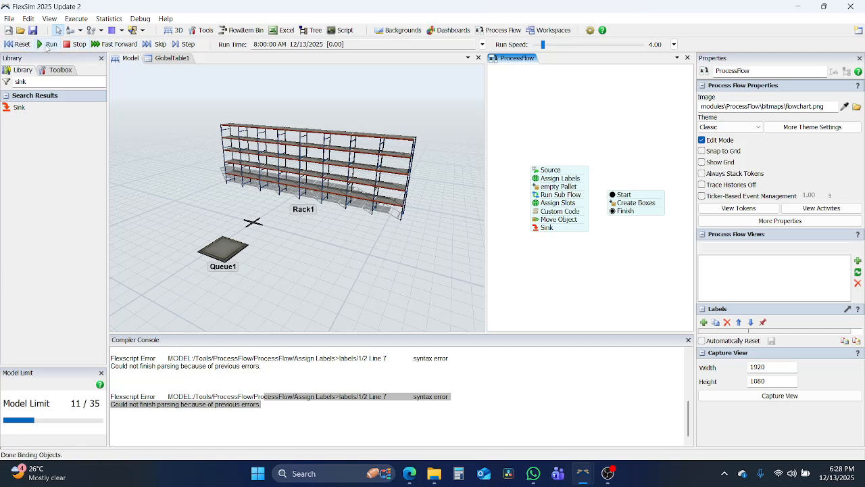
{"action": "left_click", "coordinate": [46, 47]}
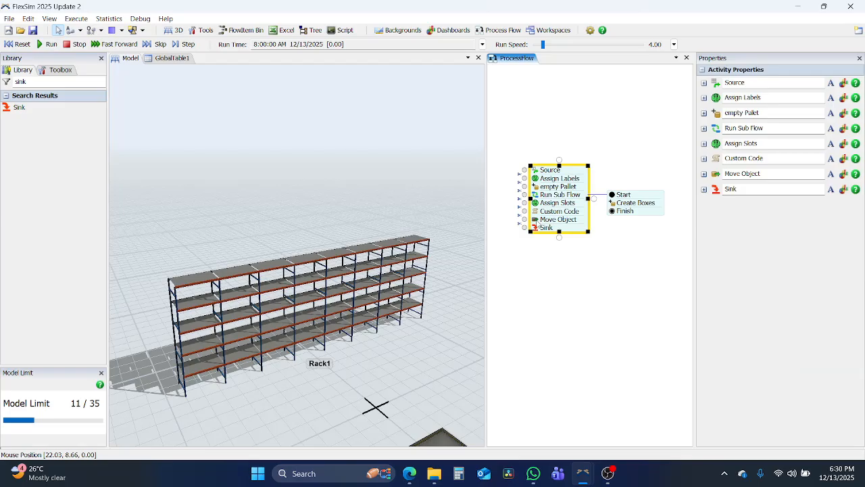
Step: Set the Move Object activity's destination to token.Rack and run the model to check where the pallets are placed
{"action": "double_click", "coordinate": [559, 219]}
{"action": "left_click", "coordinate": [596, 273]}
{"action": "double_click", "coordinate": [596, 273]}
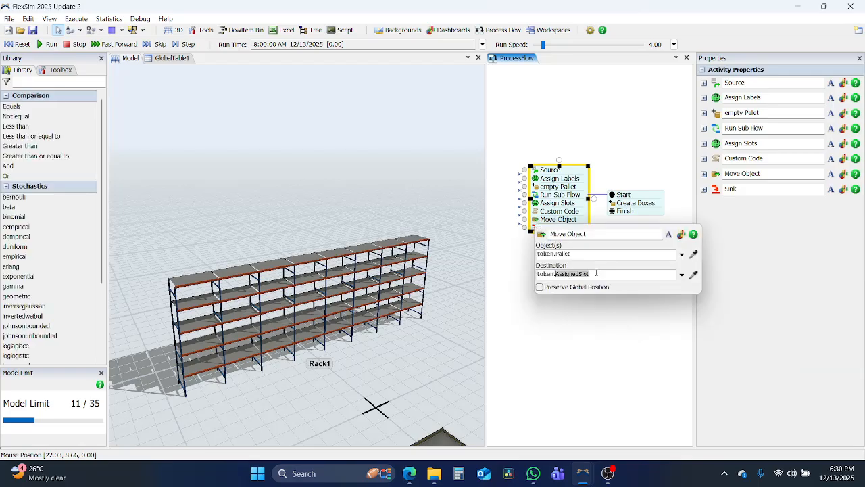
{"action": "type", "text": "Rac"}
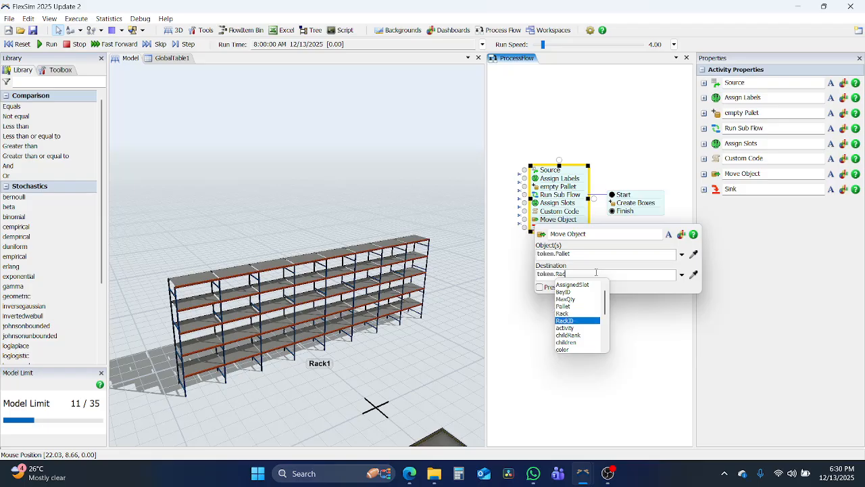
{"action": "key", "text": "Return"}
{"action": "left_click", "coordinate": [568, 349]}
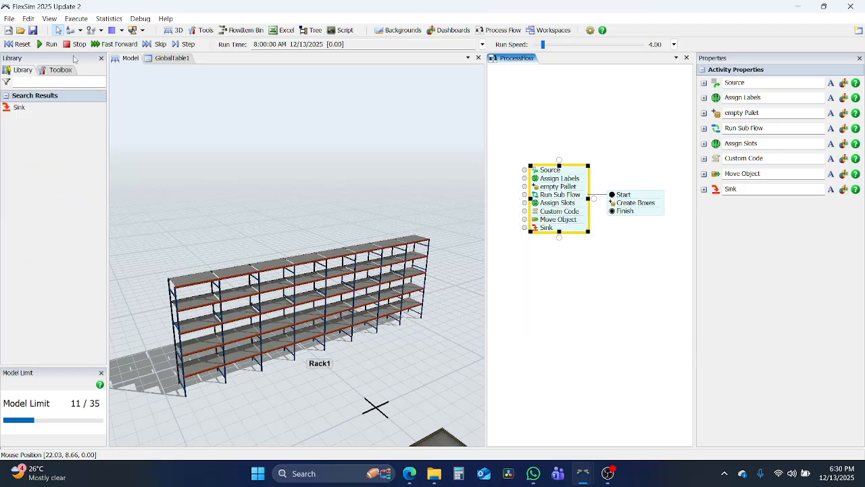
{"action": "left_click", "coordinate": [45, 46]}
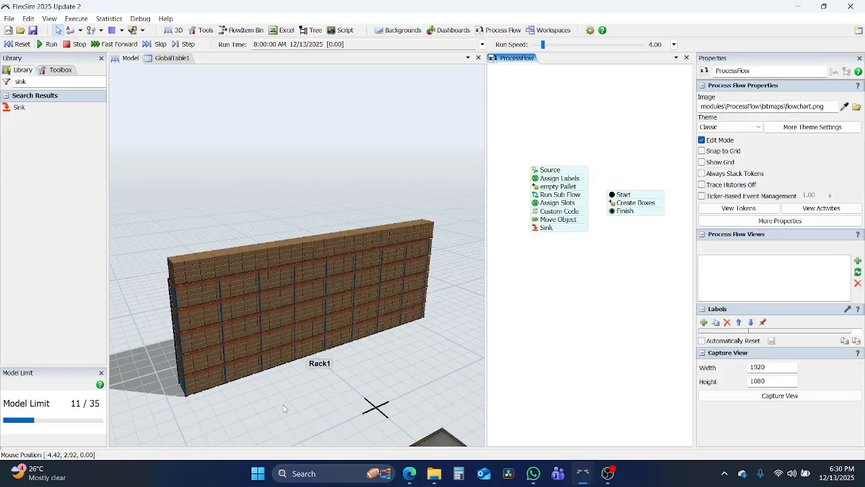
{"action": "left_click_drag", "start_coordinate": [268, 406], "coordinate": [286, 407]}
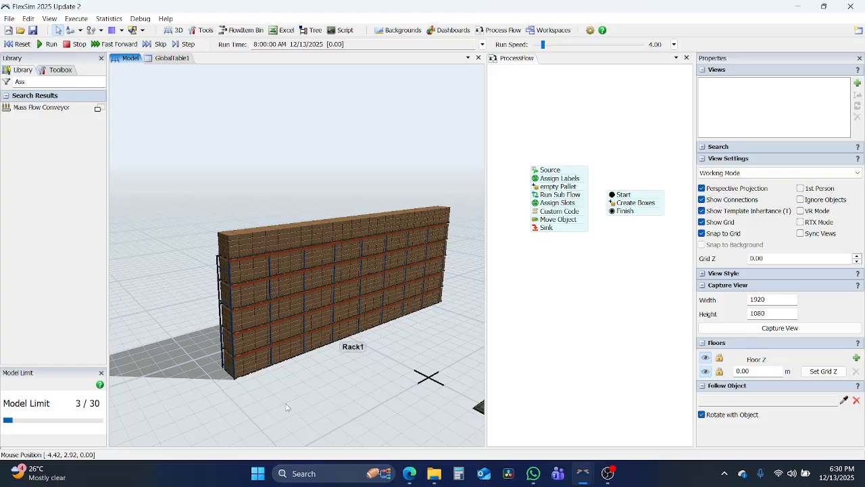
Step: Try to stretch Rack1 to a length of 25 m, testing it by resetting and running the model
{"action": "left_click", "coordinate": [223, 351]}
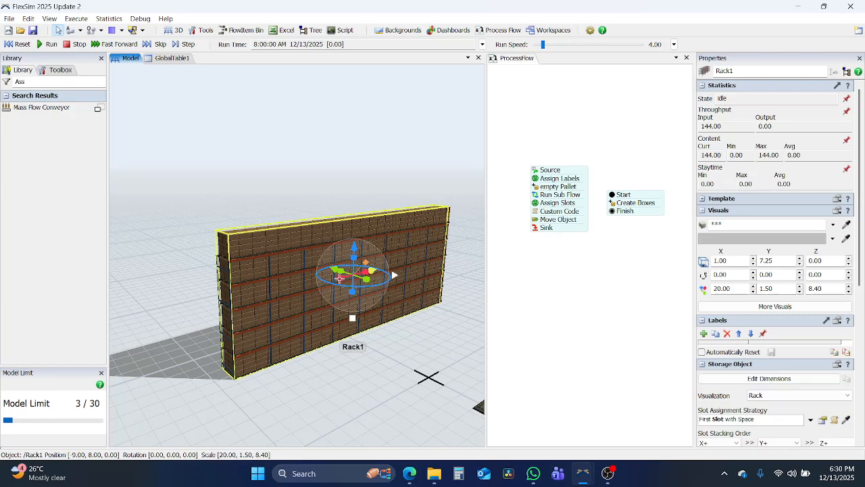
{"action": "left_click_drag", "start_coordinate": [340, 277], "coordinate": [290, 299]}
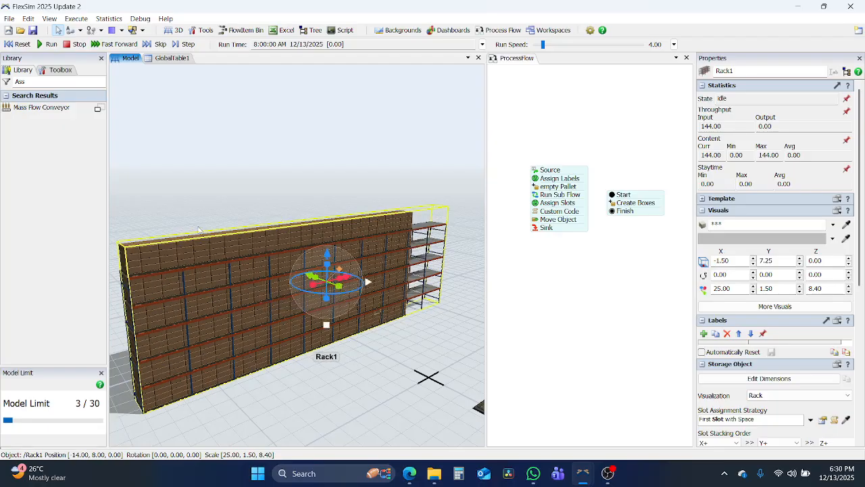
{"action": "left_click", "coordinate": [13, 44]}
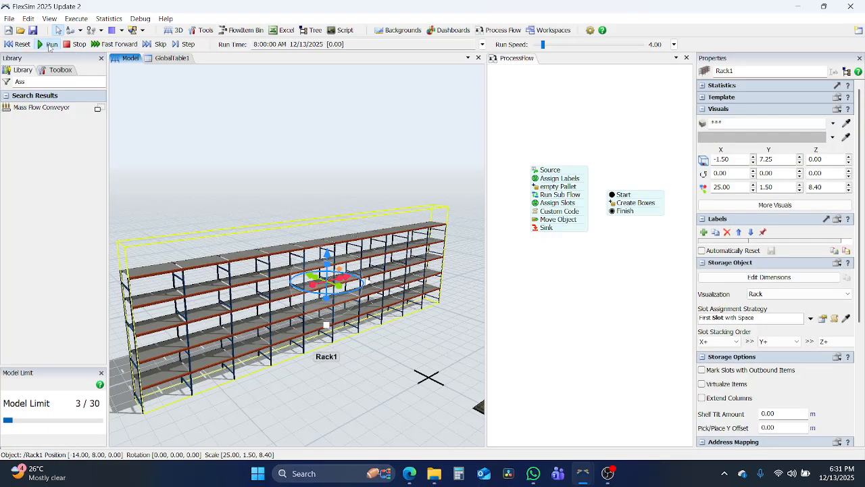
{"action": "left_click", "coordinate": [48, 46]}
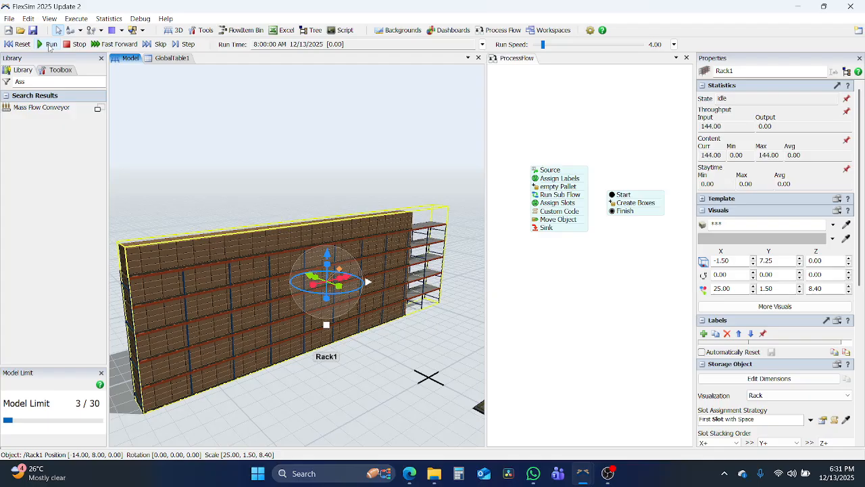
{"action": "left_click", "coordinate": [17, 44]}
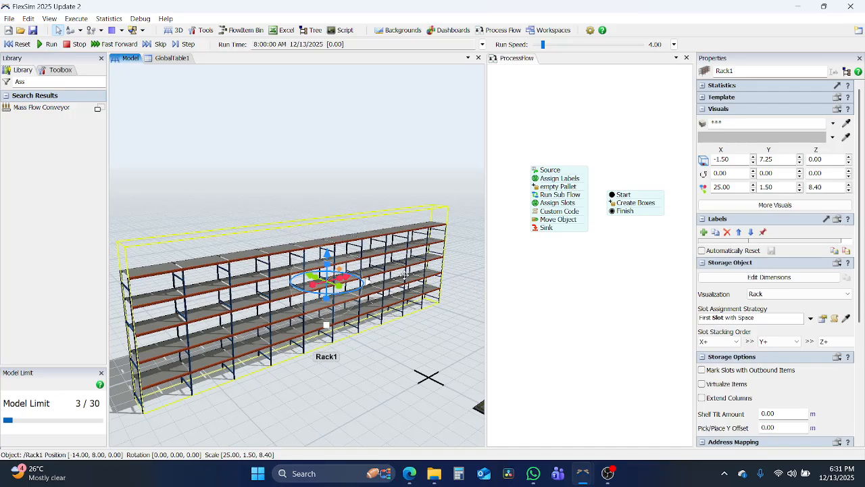
Step: Edit the dimensions of Rack1 and set the bay width of all bays to 5 m
{"action": "left_click", "coordinate": [291, 410]}
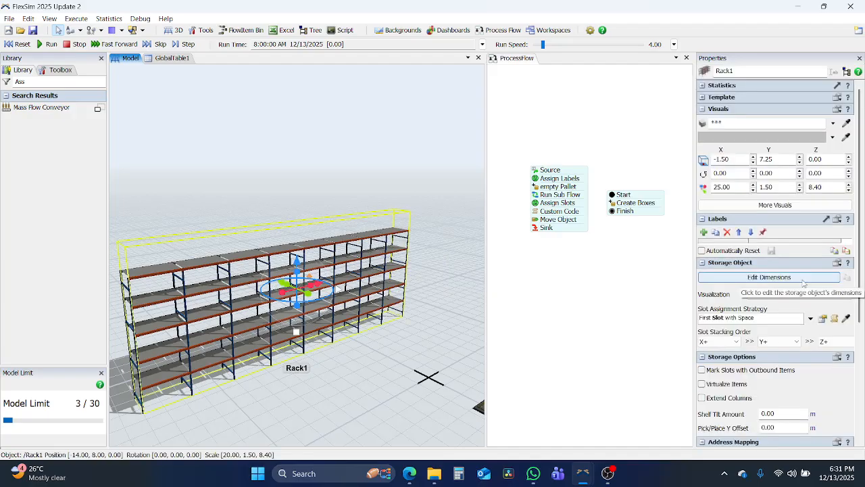
{"action": "left_click", "coordinate": [803, 282]}
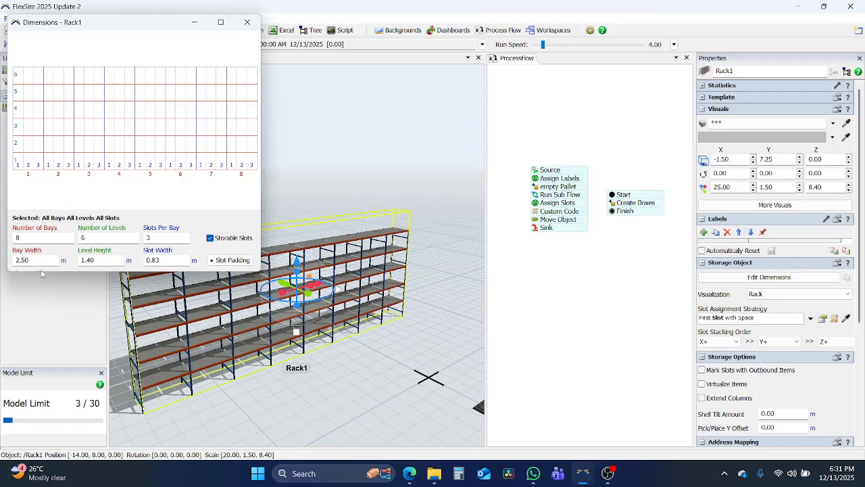
{"action": "double_click", "coordinate": [25, 259]}
{"action": "type", "text": "5"}
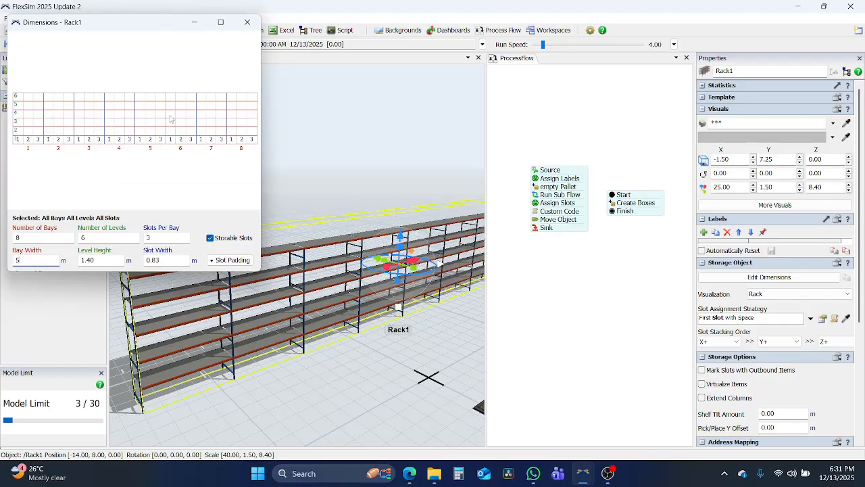
{"action": "left_click", "coordinate": [247, 22]}
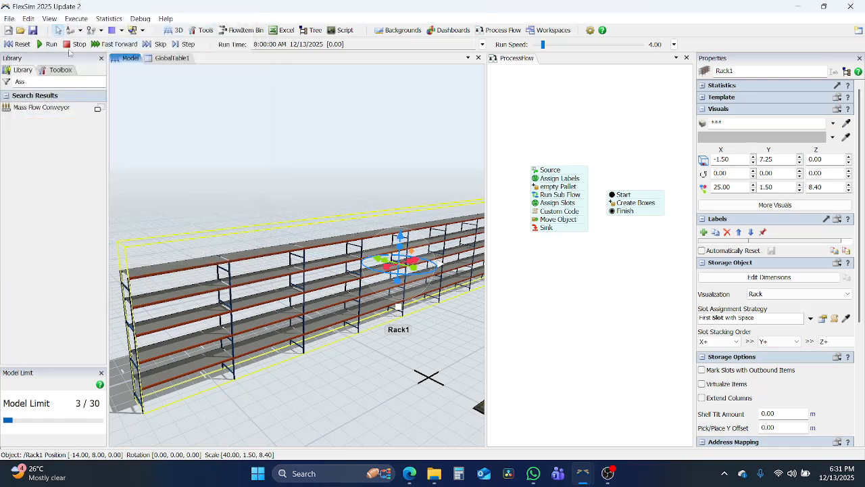
Step: Run the model and examine the spacing of the pallets stored in the widened rack
{"action": "left_click", "coordinate": [49, 46]}
{"action": "scroll", "coordinate": [375, 335], "scroll_direction": "down", "scroll_amount": 3}
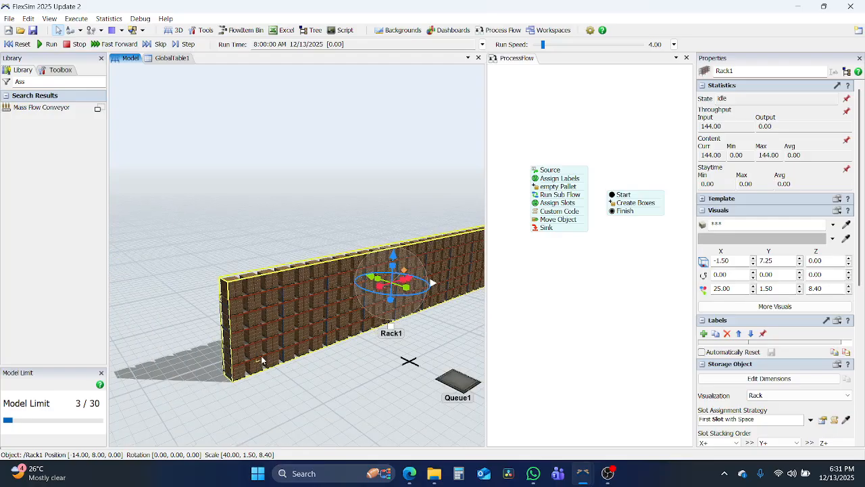
{"action": "scroll", "coordinate": [264, 360], "scroll_direction": "up", "scroll_amount": 3}
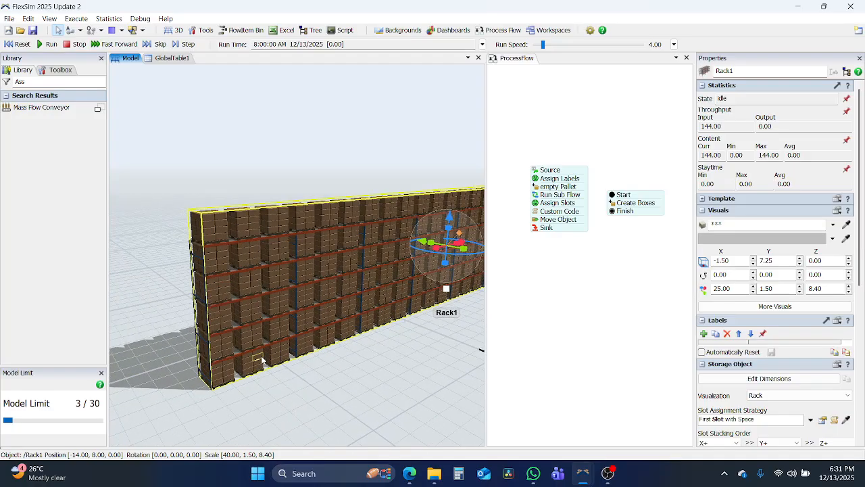
{"action": "left_click_drag", "start_coordinate": [352, 374], "coordinate": [390, 370]}
{"action": "right_click", "coordinate": [390, 370]}
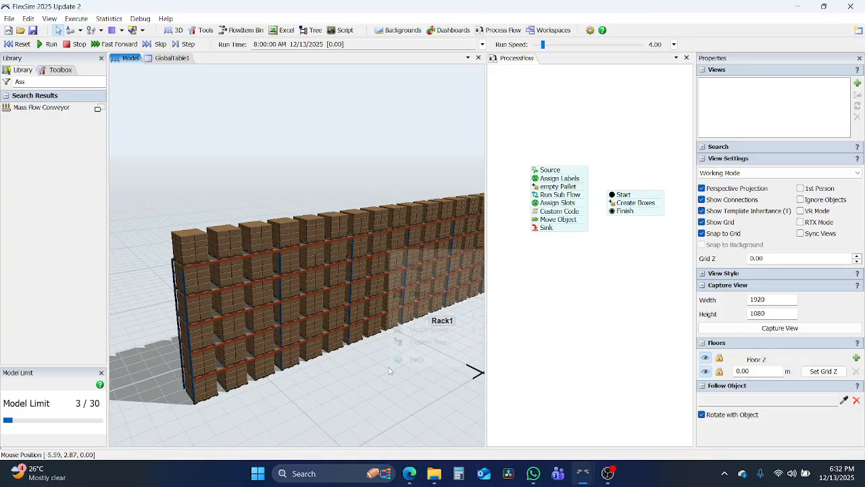
{"action": "left_click", "coordinate": [332, 411]}
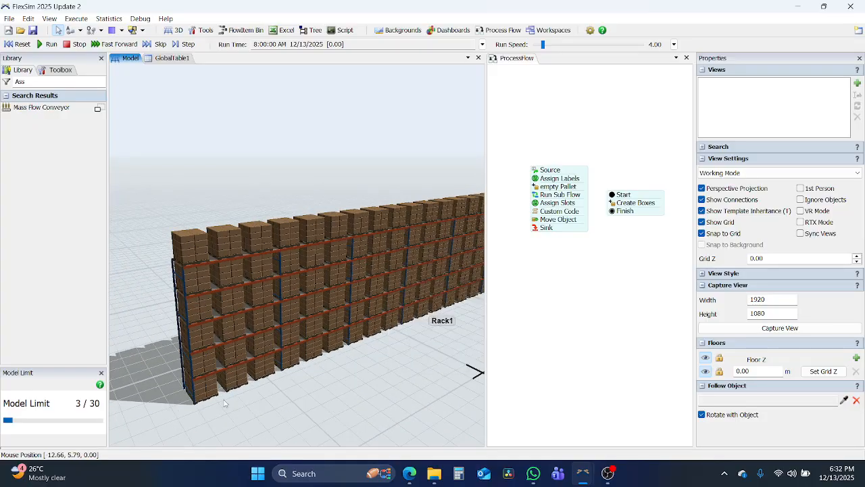
Step: Pull the first pallet out of the rack's lowest level to compare its labels with row 1 of GlobalTable1, and reset the model
{"action": "left_click_drag", "start_coordinate": [215, 398], "coordinate": [338, 370]}
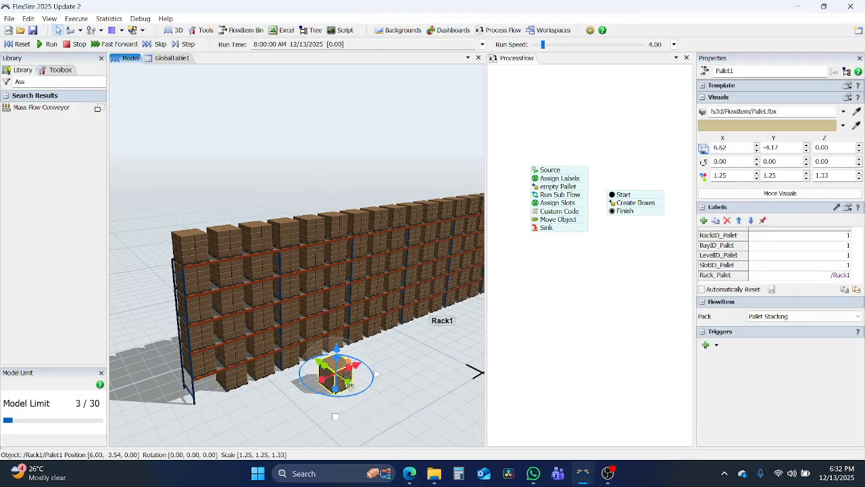
{"action": "left_click", "coordinate": [167, 57]}
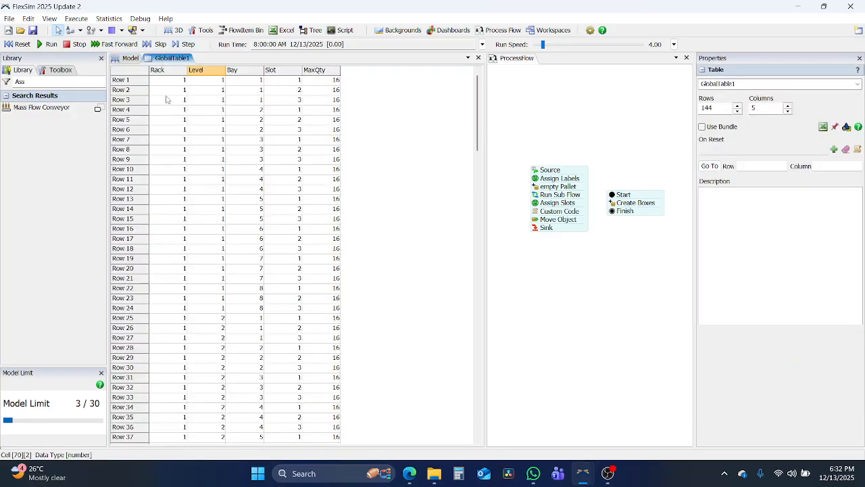
{"action": "left_click", "coordinate": [176, 82]}
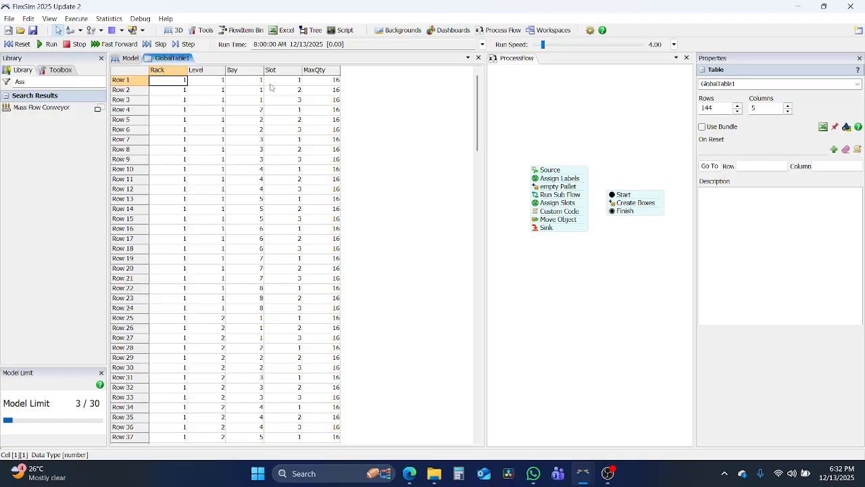
{"action": "left_click", "coordinate": [319, 83]}
{"action": "left_click", "coordinate": [345, 110]}
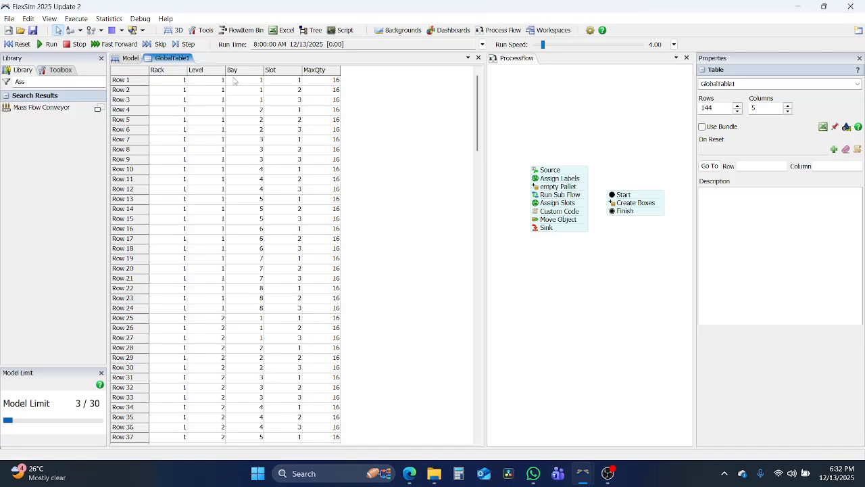
{"action": "left_click", "coordinate": [213, 82]}
{"action": "left_click", "coordinate": [251, 81]}
{"action": "left_click", "coordinate": [281, 81]}
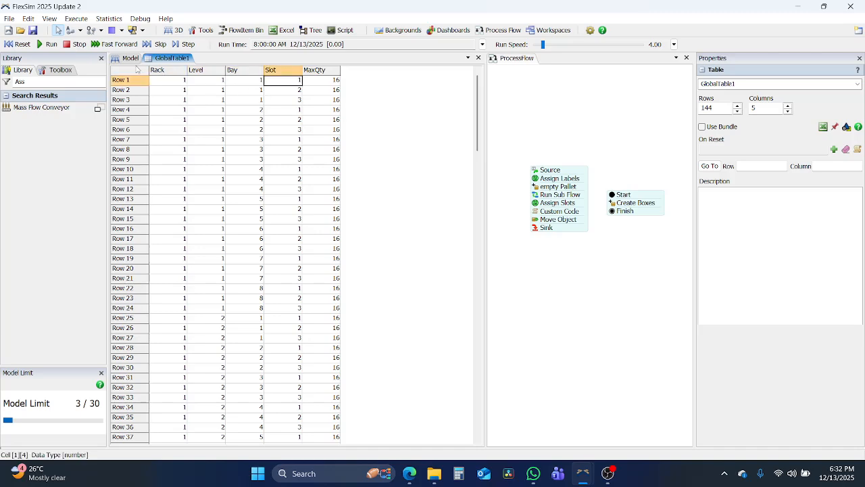
{"action": "left_click", "coordinate": [128, 58]}
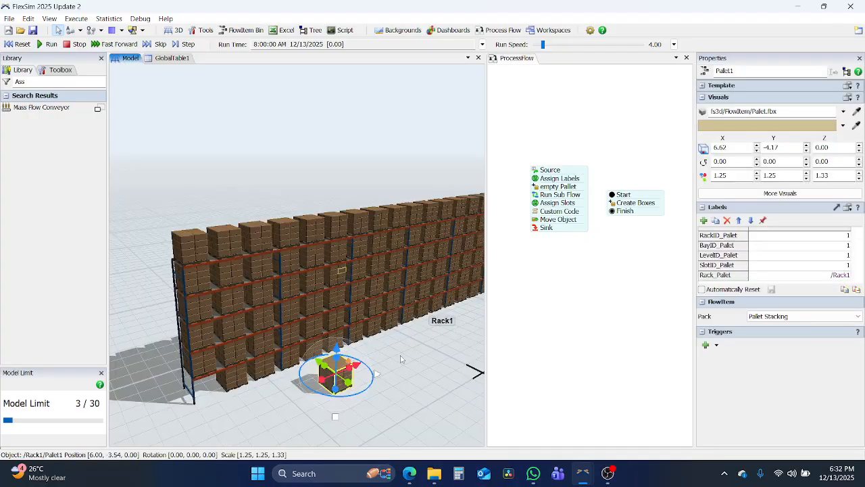
{"action": "left_click", "coordinate": [17, 44]}
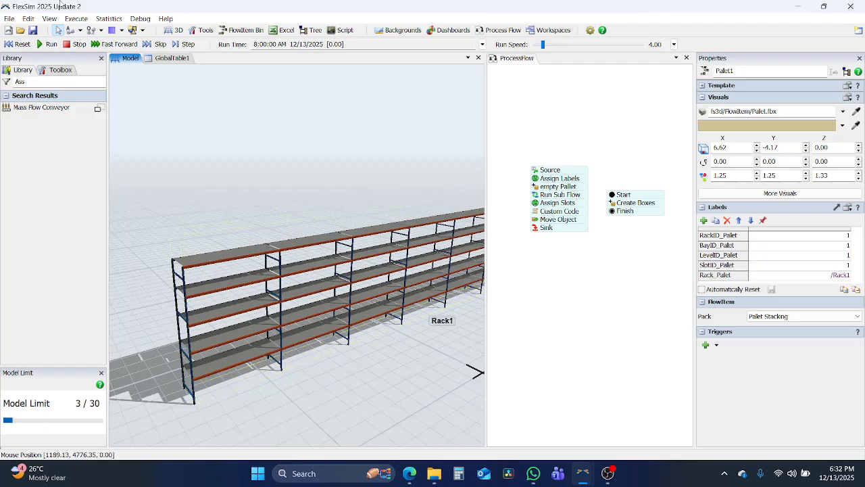